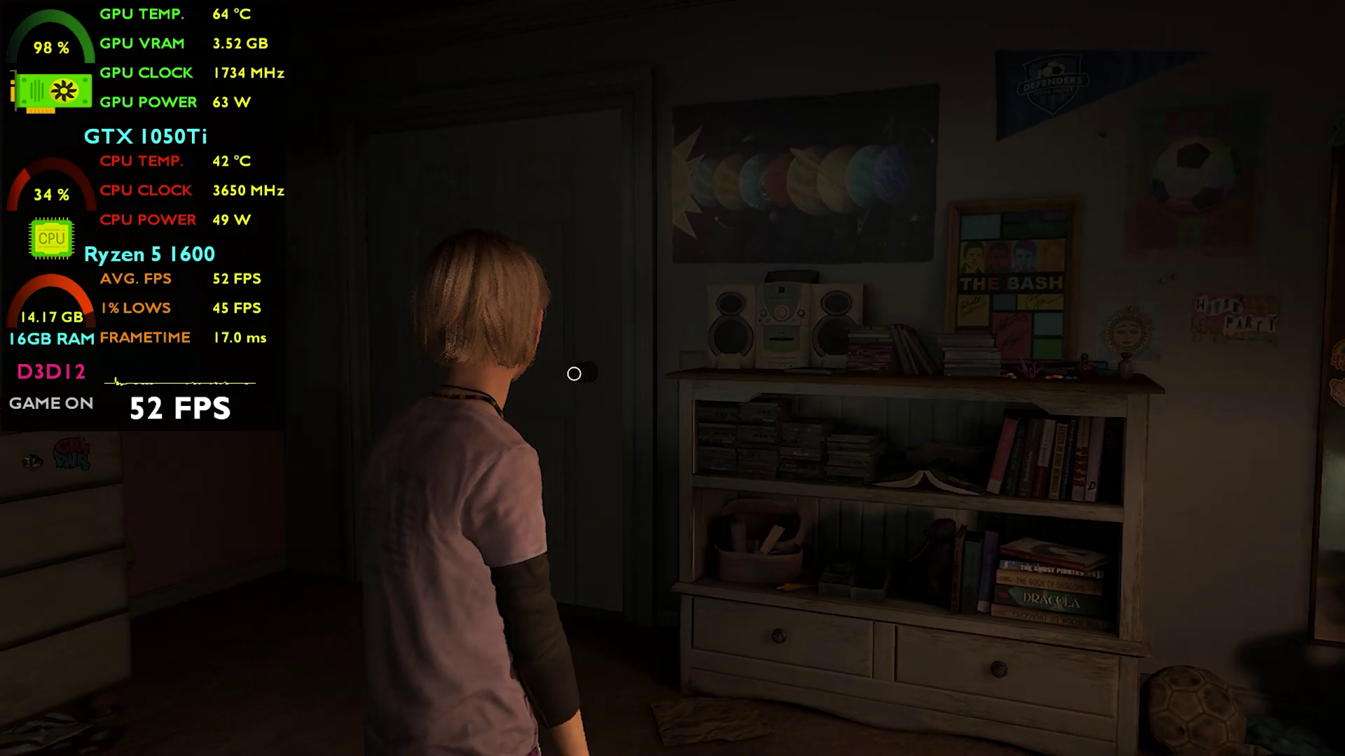
{"action": "key", "text": "w"}
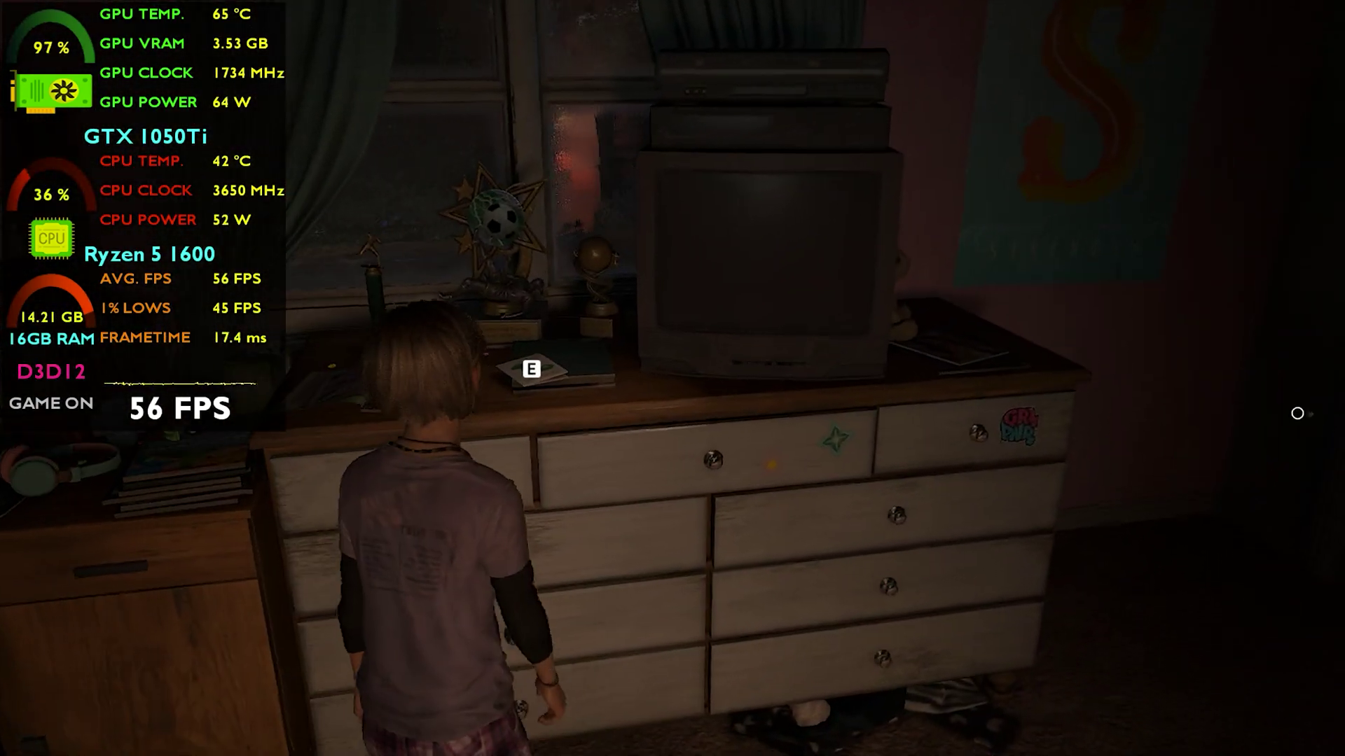
Pick up the dinosaur birthday card, read its front and message, put it back, and head for the door
{"action": "key", "text": "e"}
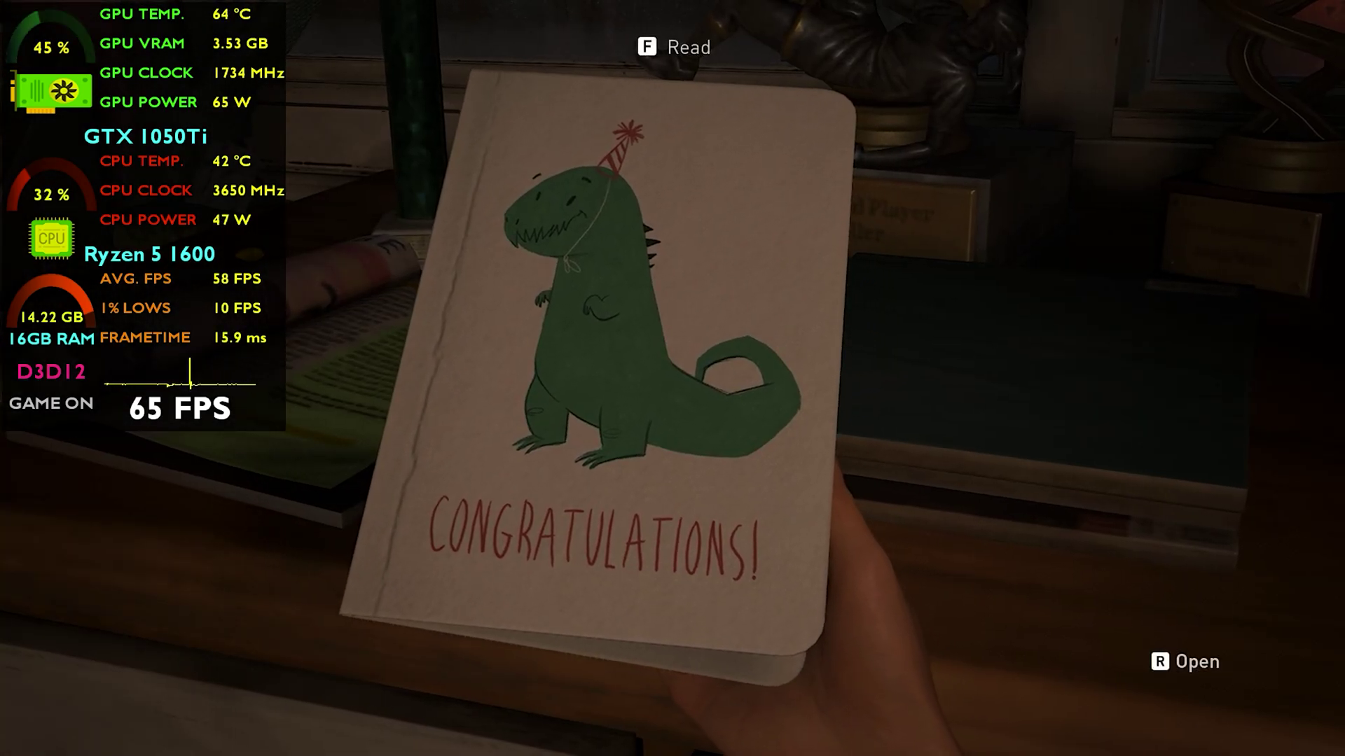
{"action": "key", "text": "f"}
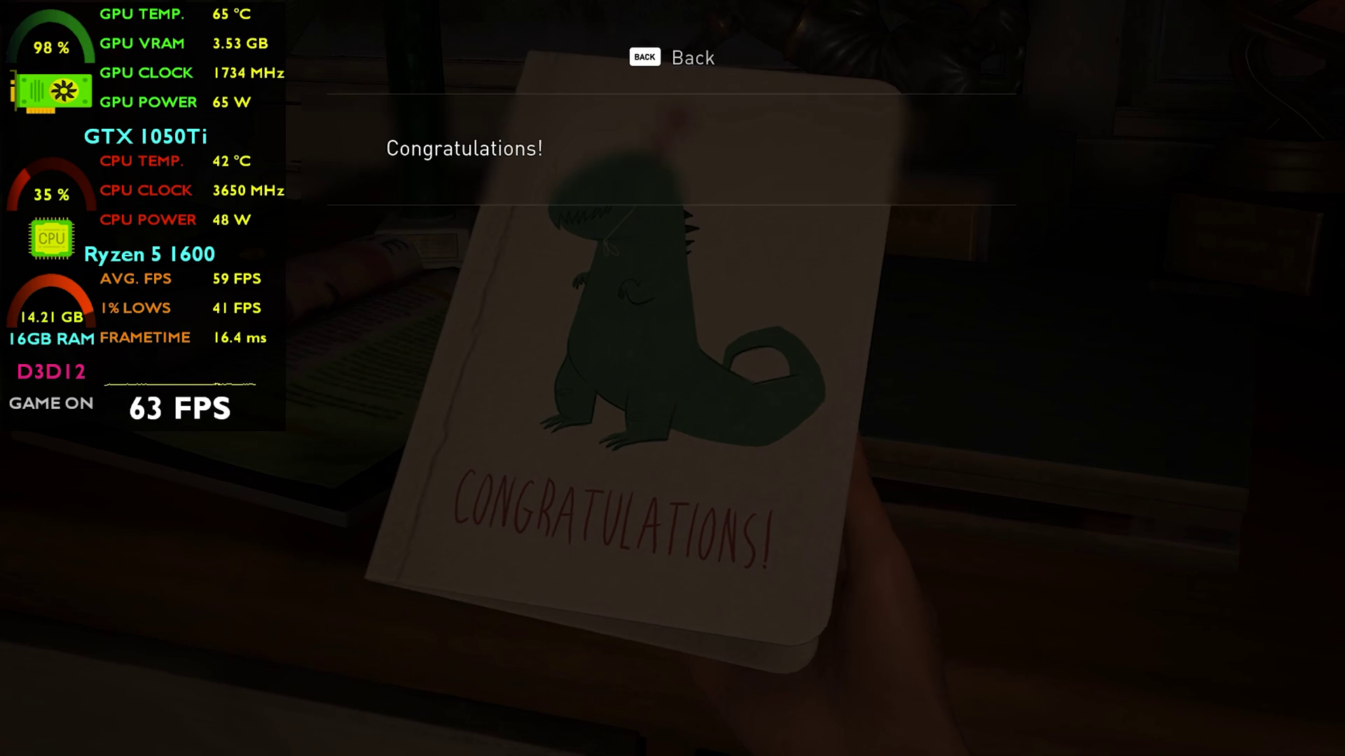
{"action": "key", "text": "BackSpace"}
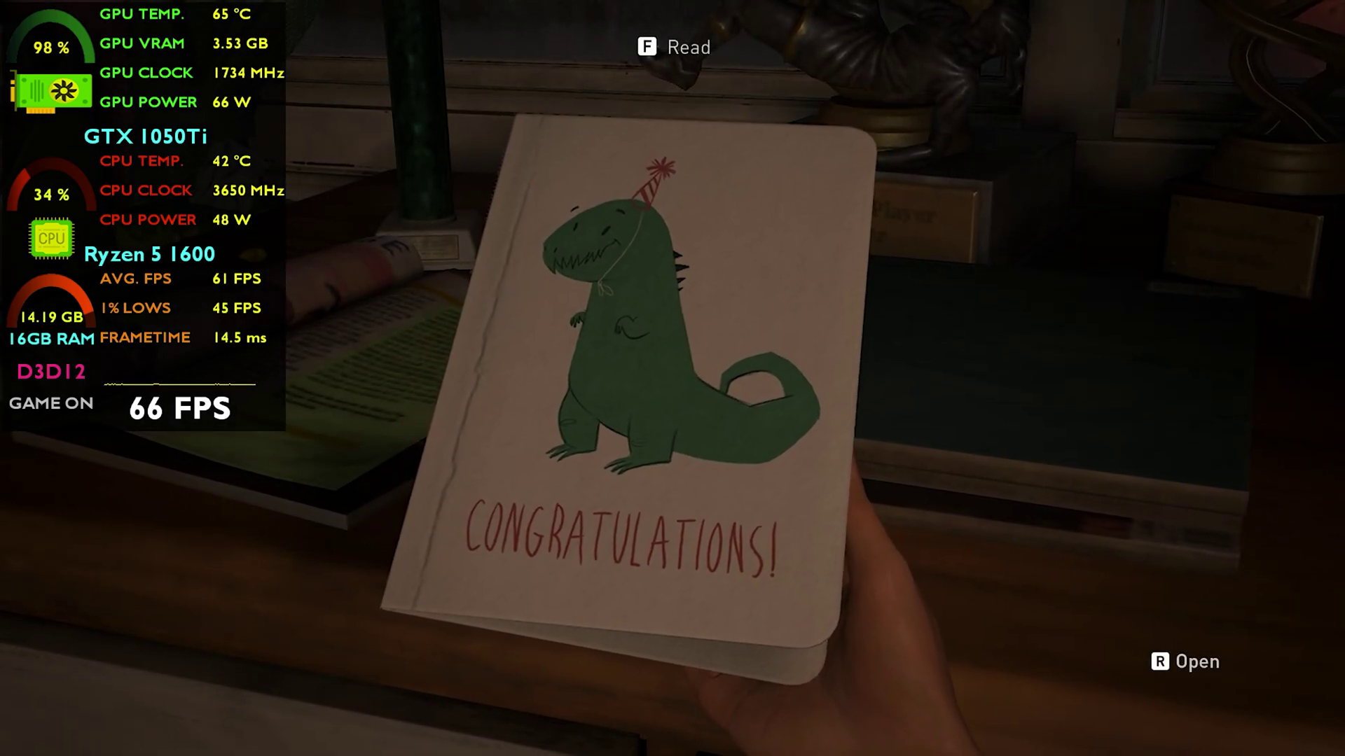
{"action": "key", "text": "Escape"}
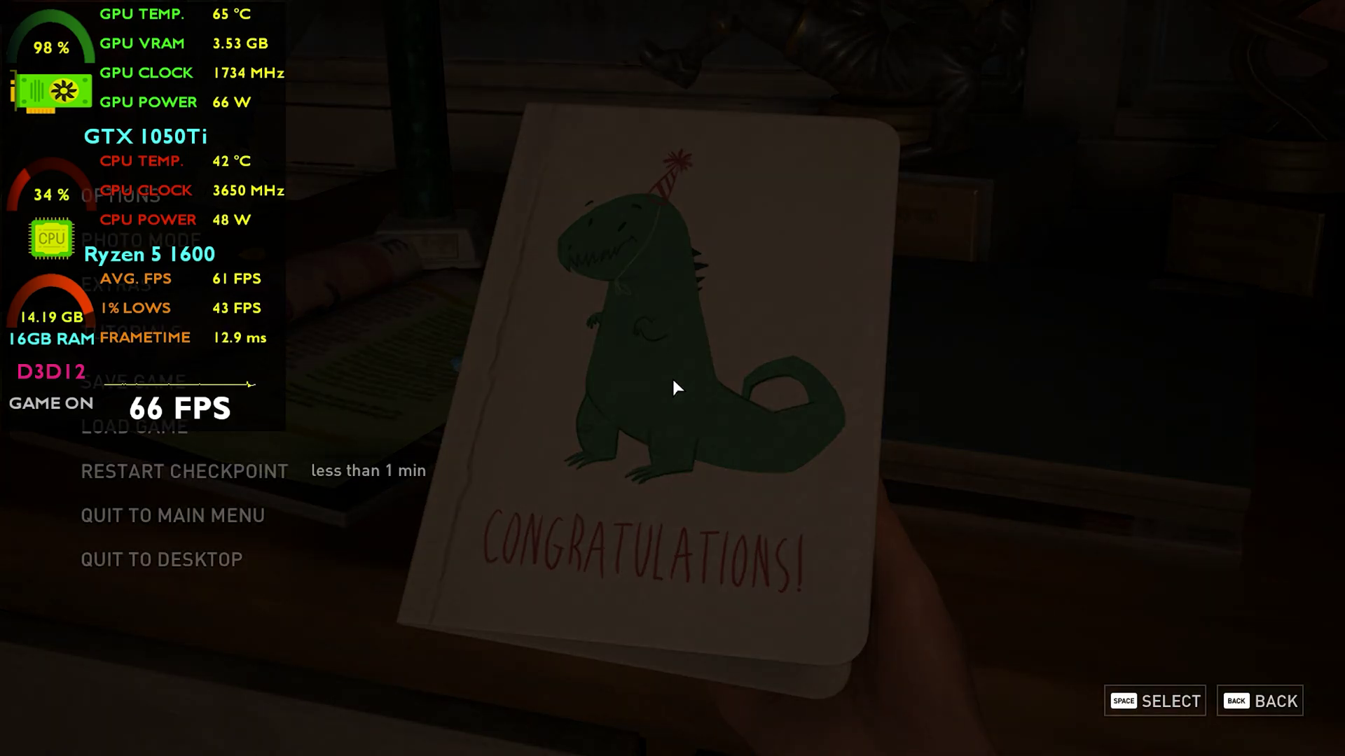
{"action": "key", "text": "Escape"}
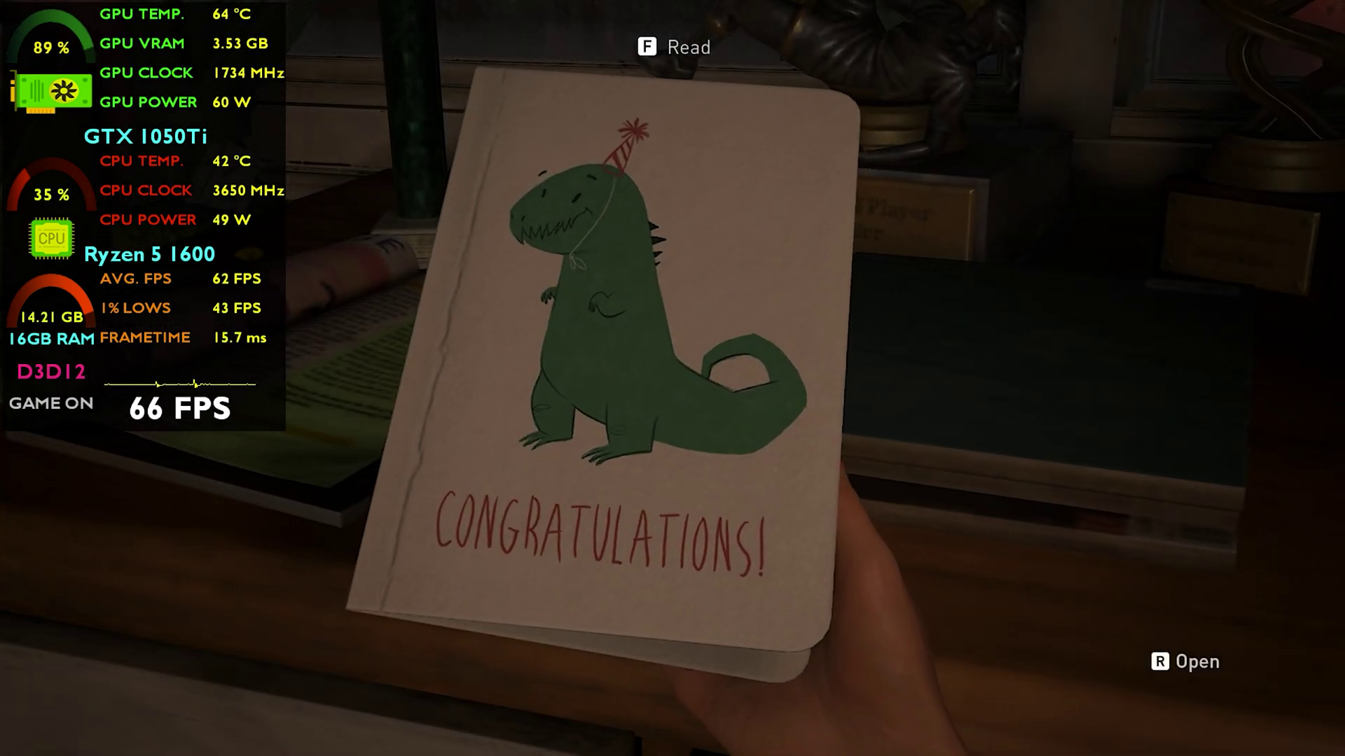
{"action": "key", "text": "r"}
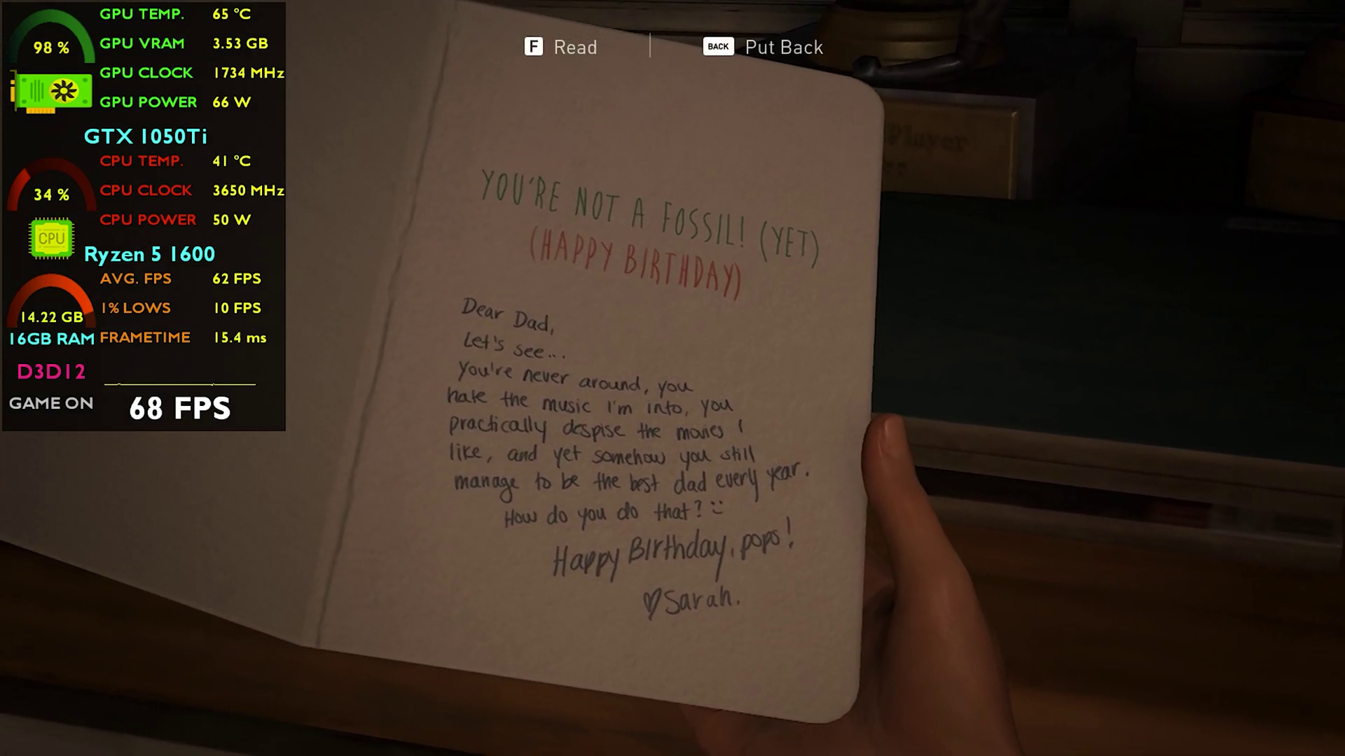
{"action": "key", "text": "BackSpace"}
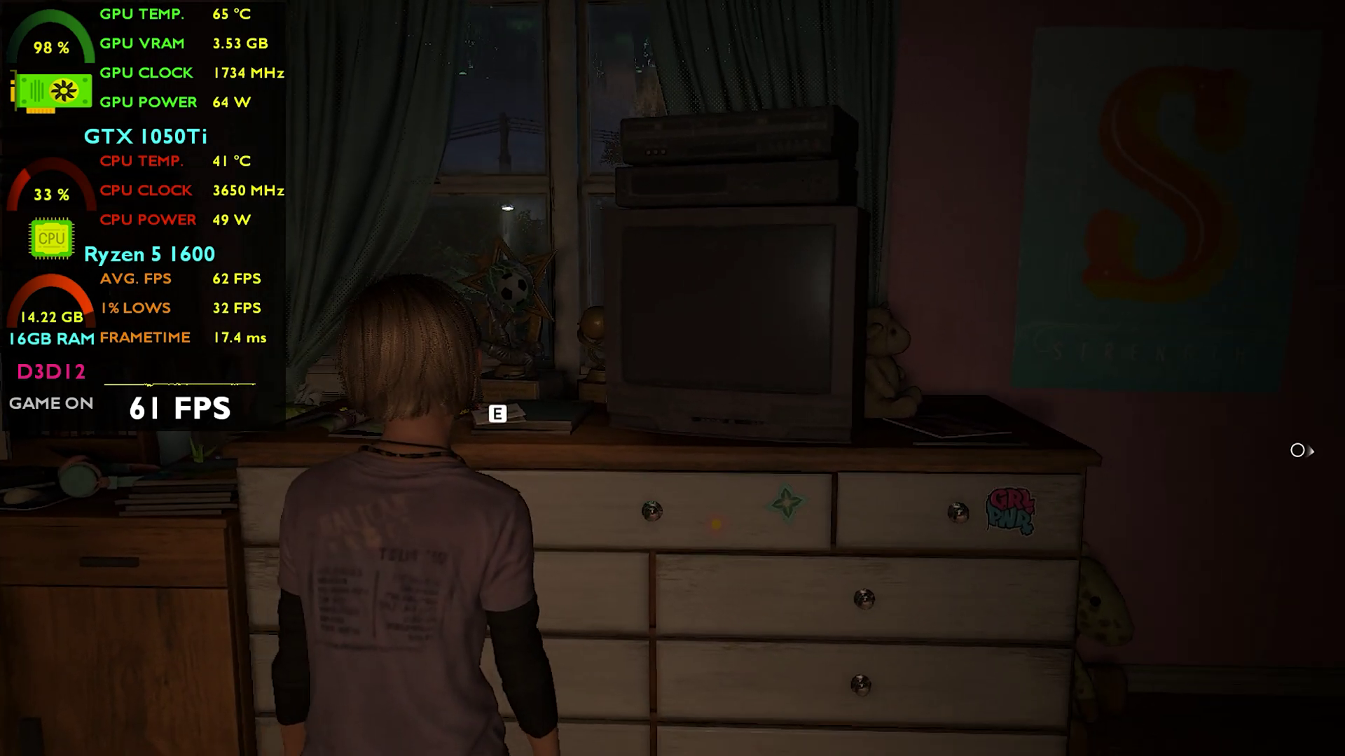
{"action": "key", "text": "w"}
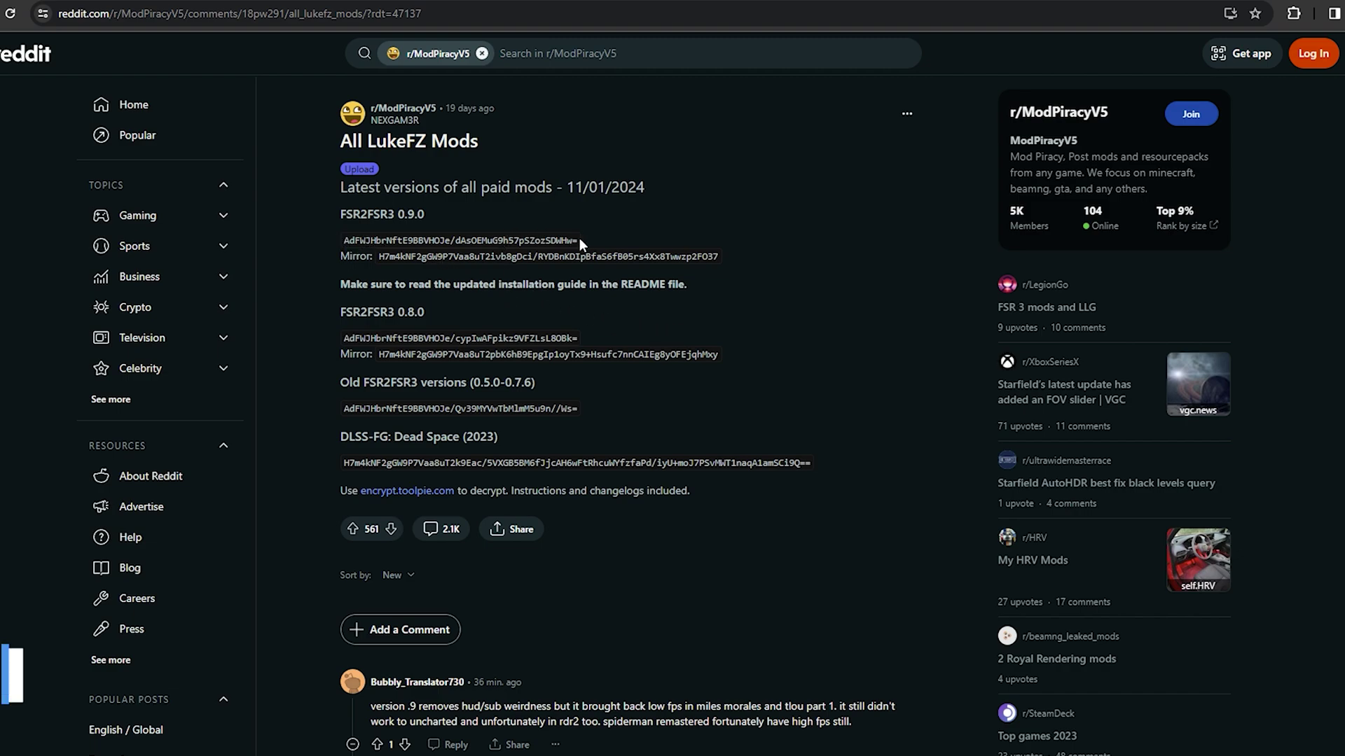
Select and copy the first FSR2FSR3 0.9.0 encrypted code string in the LukeFZ post
{"action": "left_click_drag", "start_coordinate": [578, 240], "coordinate": [335, 240]}
{"action": "key", "text": "ctrl+c"}
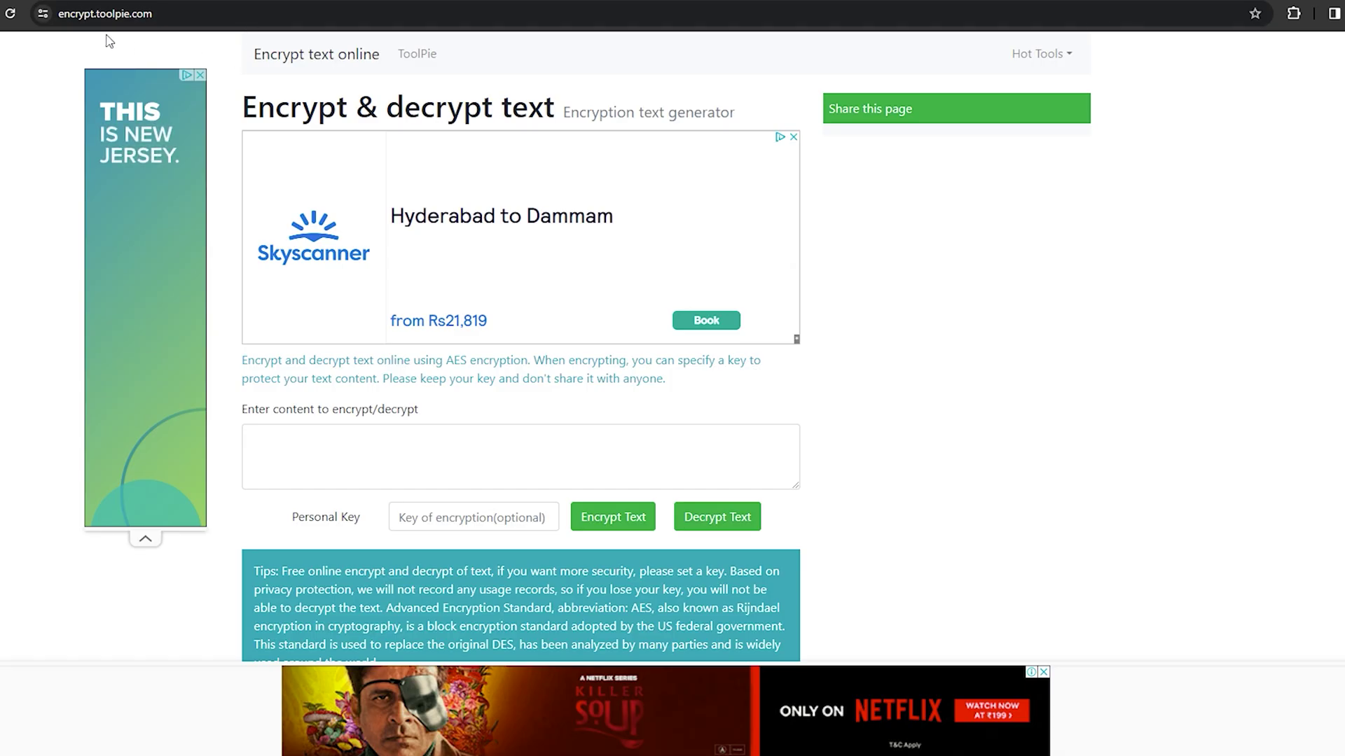
Paste the FSR2FSR3 0.9.0 code into ToolPie, decrypt it, and select the resulting Gofile link
{"action": "left_click", "coordinate": [382, 447]}
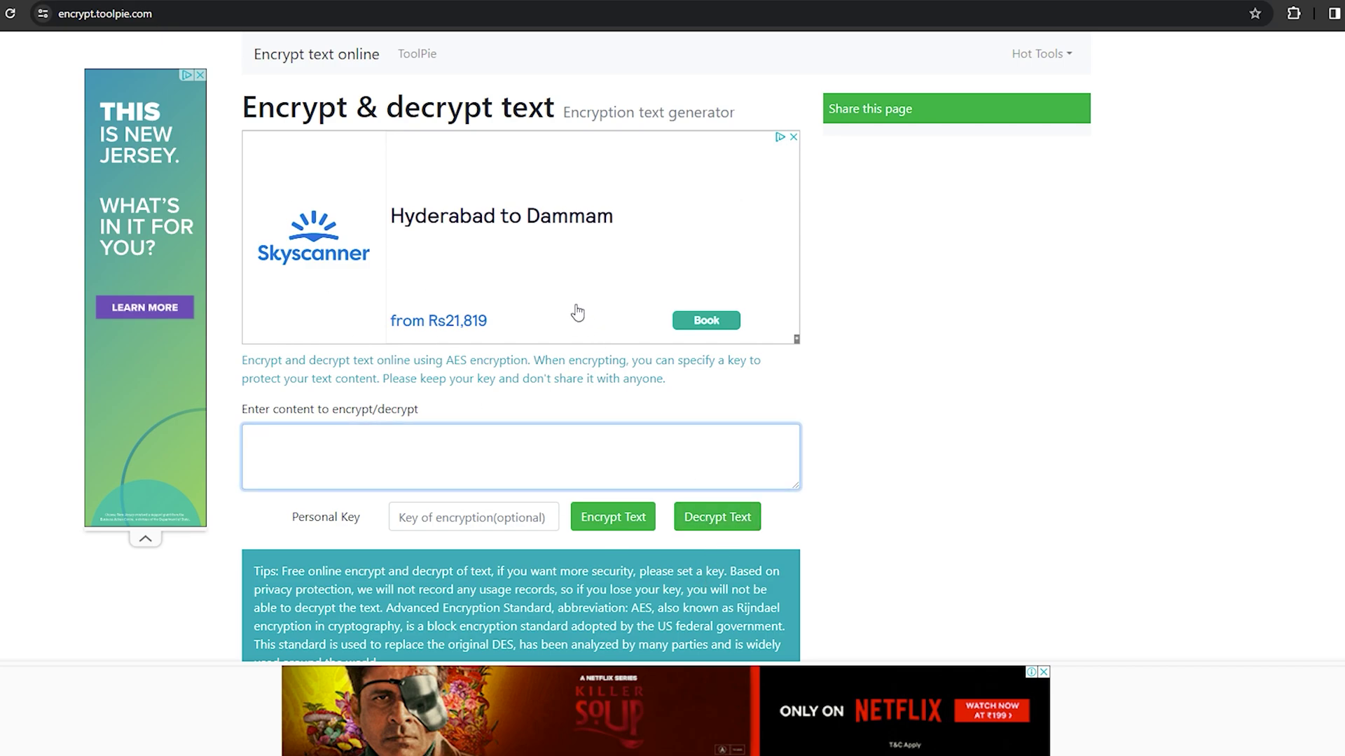
{"action": "key", "text": "ctrl+Tab"}
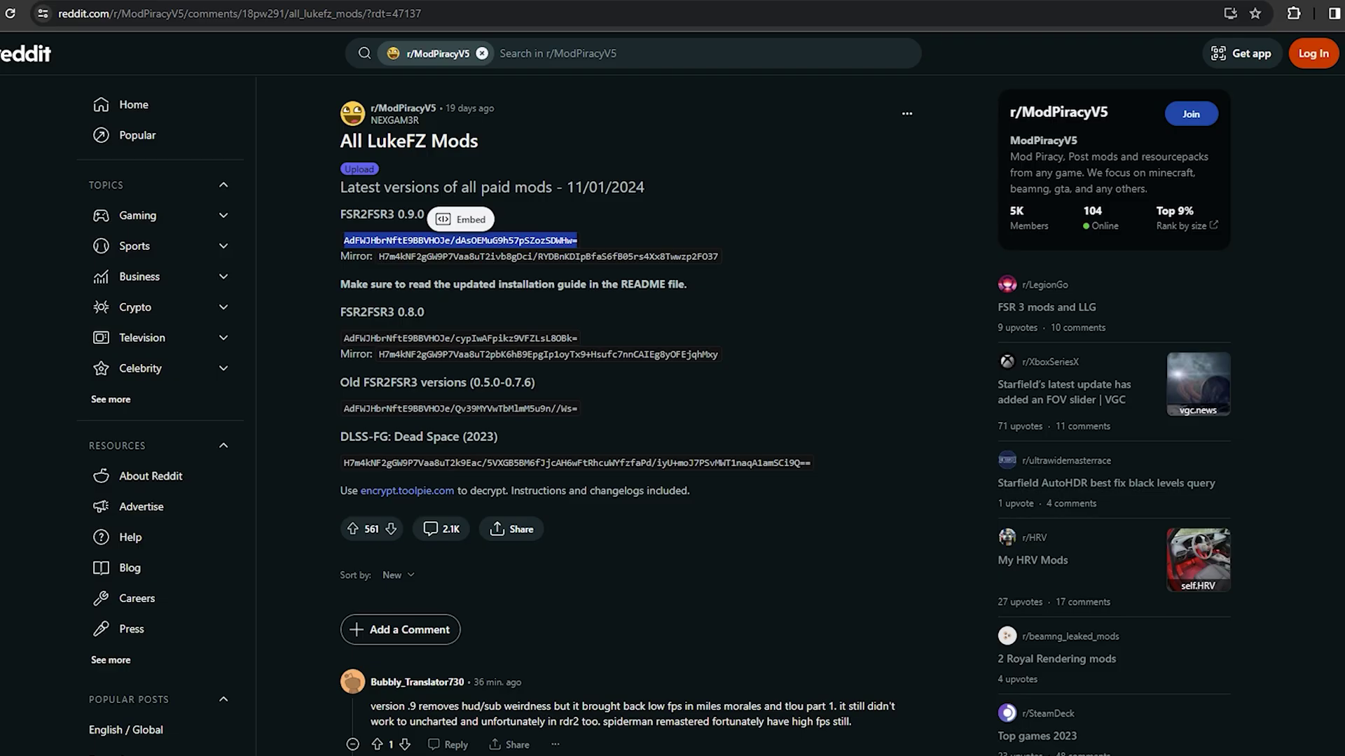
{"action": "key", "text": "ctrl+Tab"}
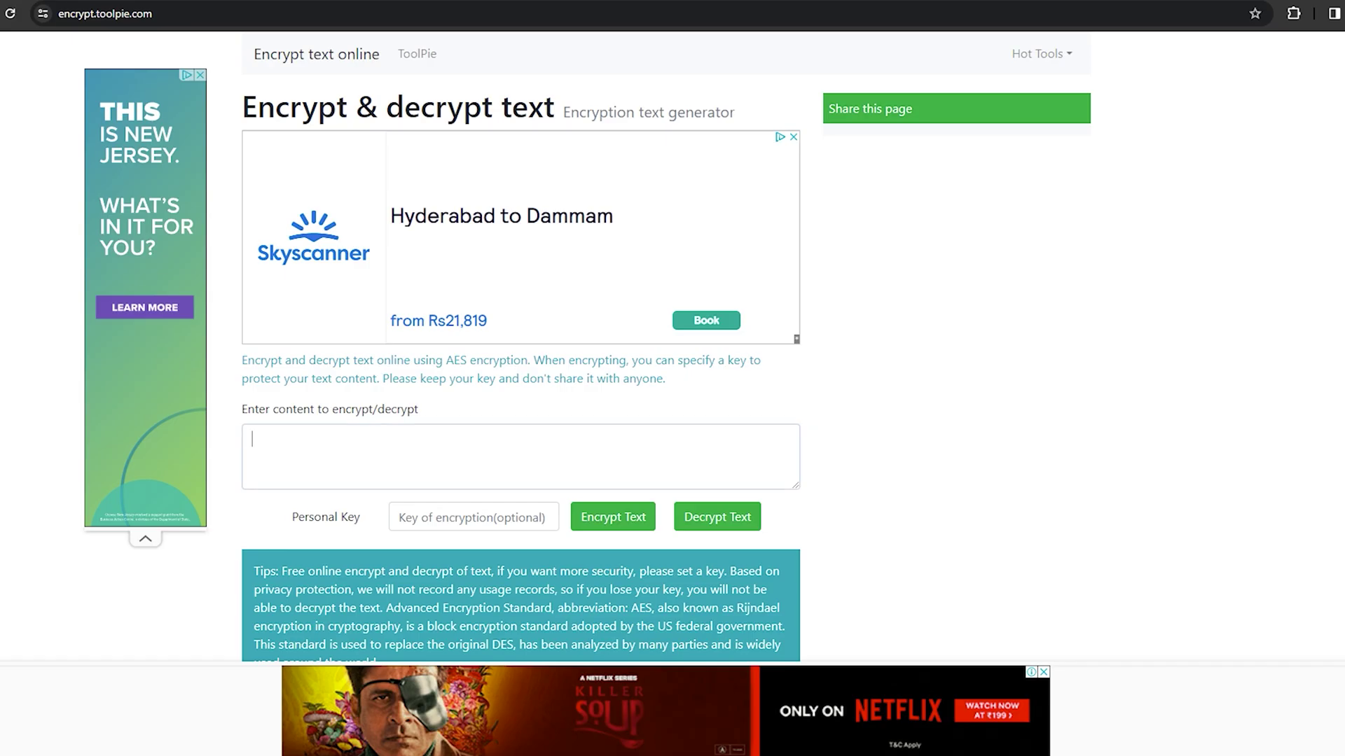
{"action": "key", "text": "ctrl+v"}
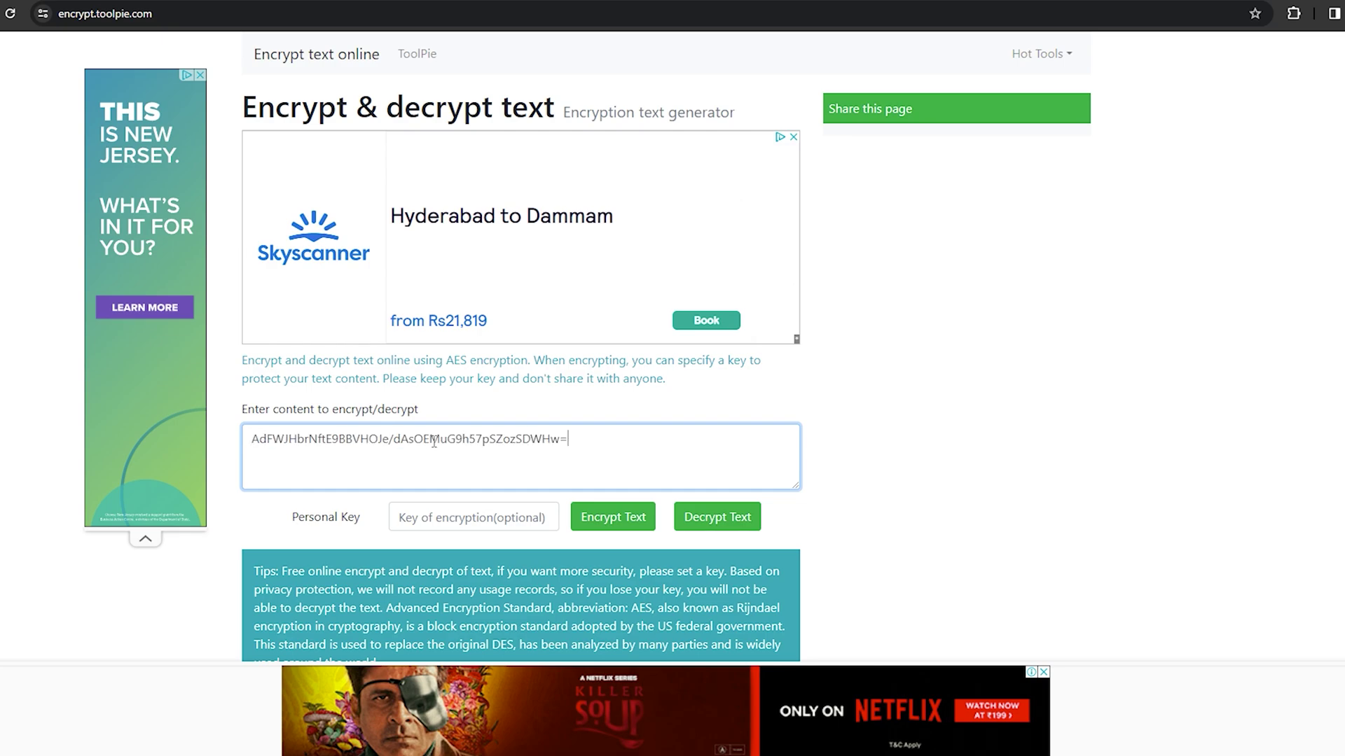
{"action": "left_click", "coordinate": [720, 516]}
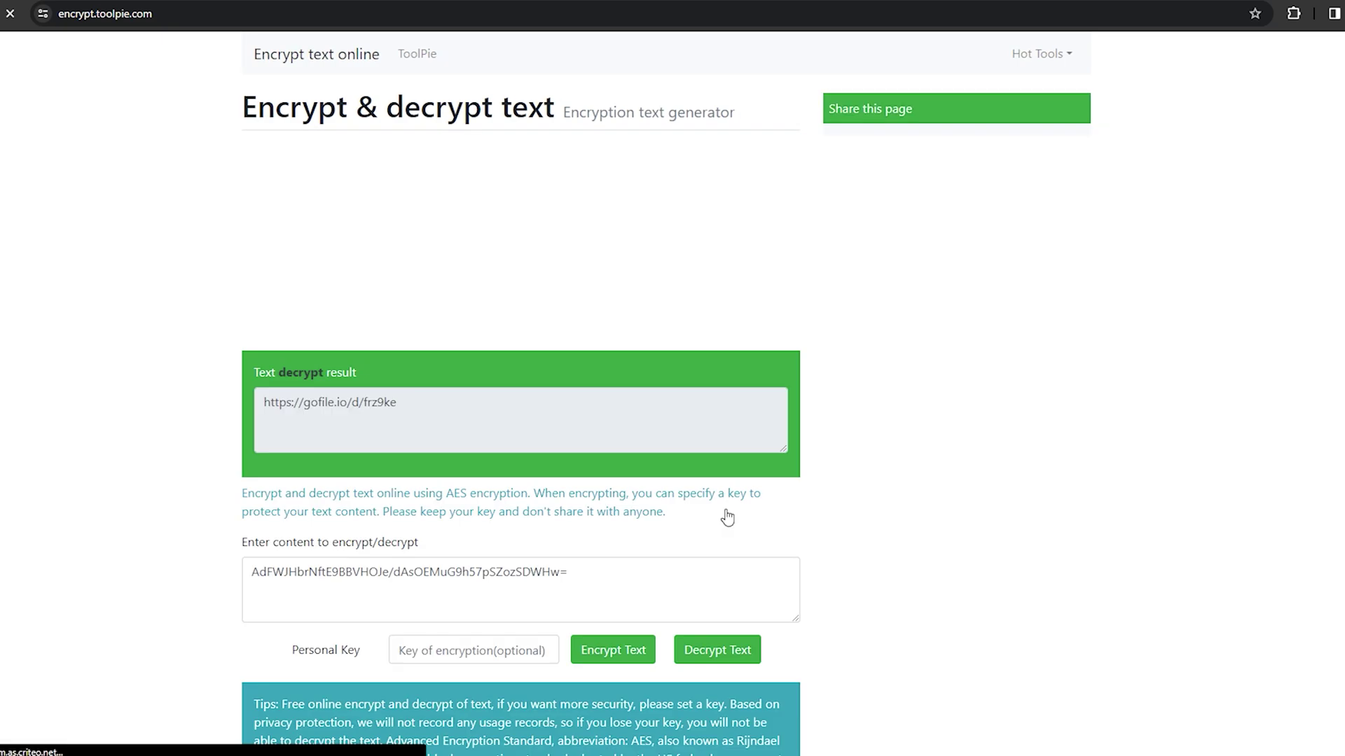
{"action": "left_click_drag", "start_coordinate": [408, 403], "coordinate": [247, 405]}
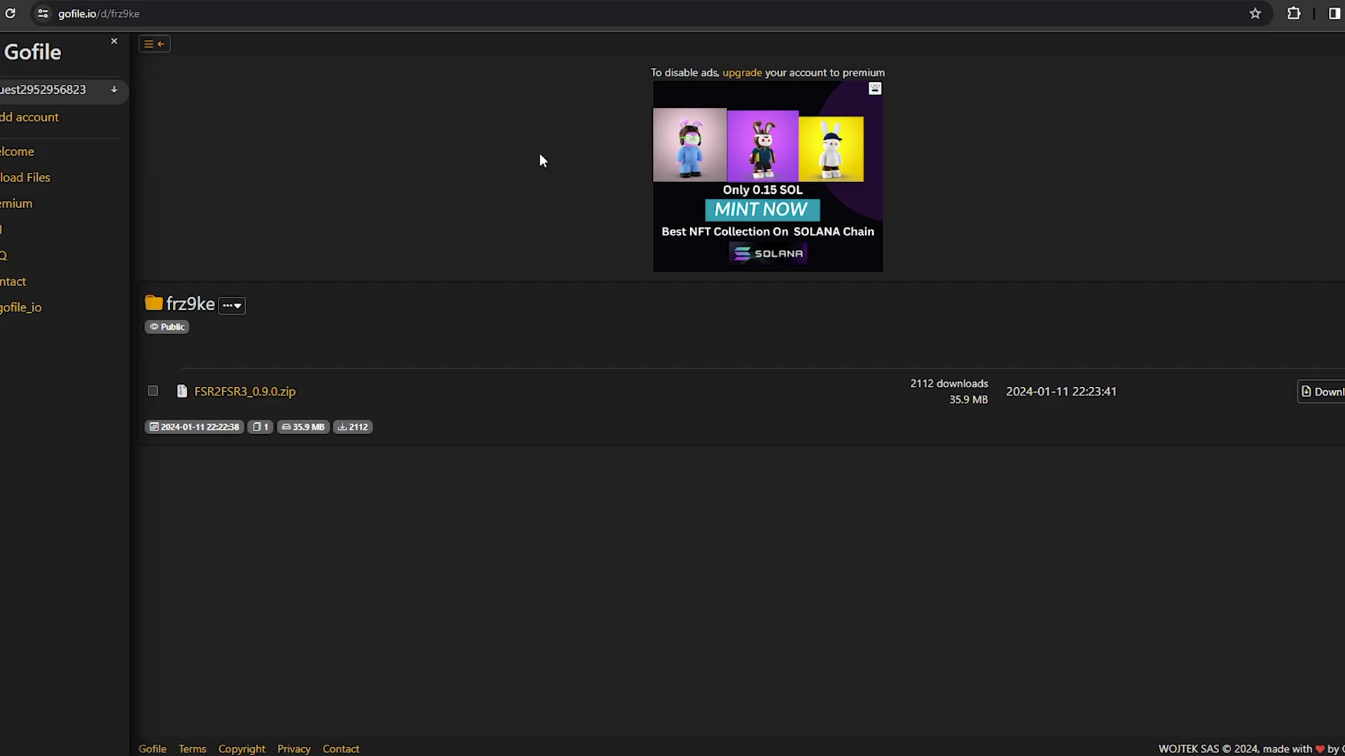
Review the Gofile frz9ke page with FSR2FSR3_0.9.0.zip, then switch to the RedDeadRedemption2 folder on F:
{"action": "left_click", "coordinate": [198, 13]}
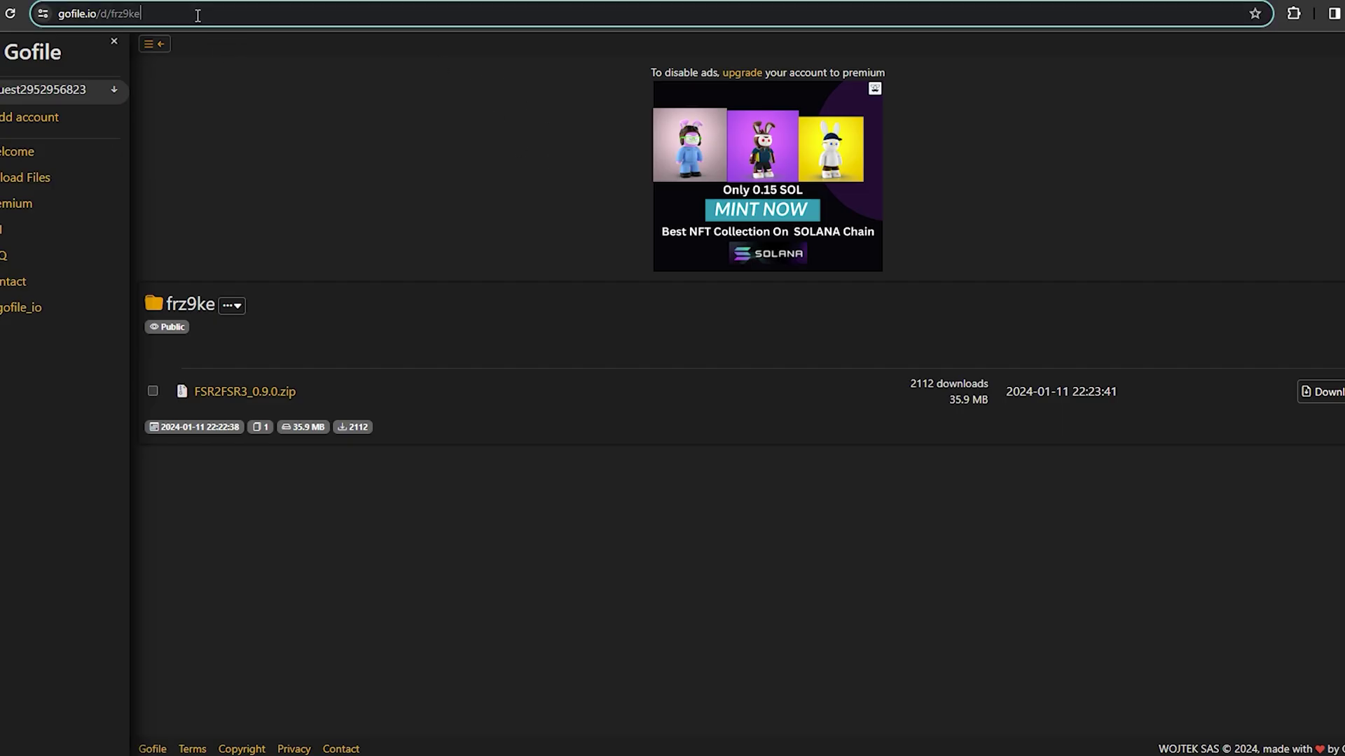
{"action": "left_click", "coordinate": [1090, 564]}
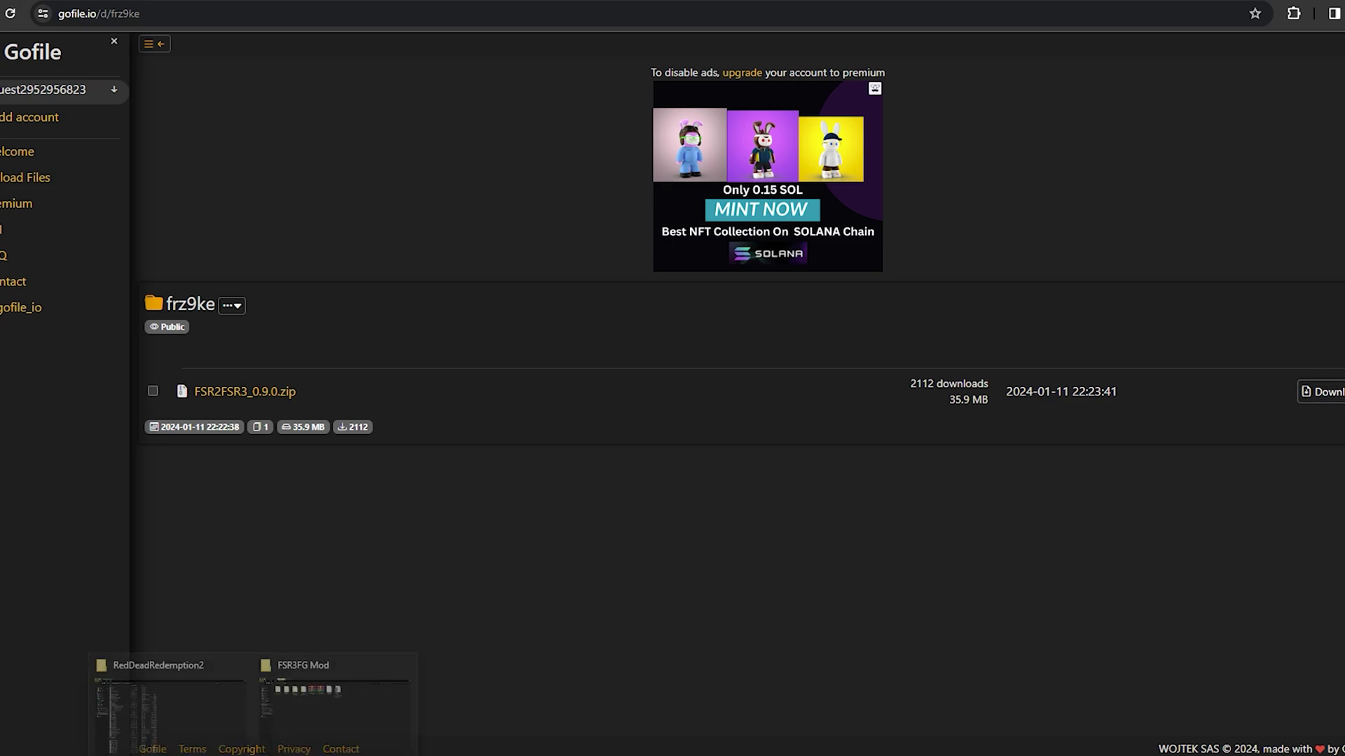
{"action": "left_click", "coordinate": [225, 721]}
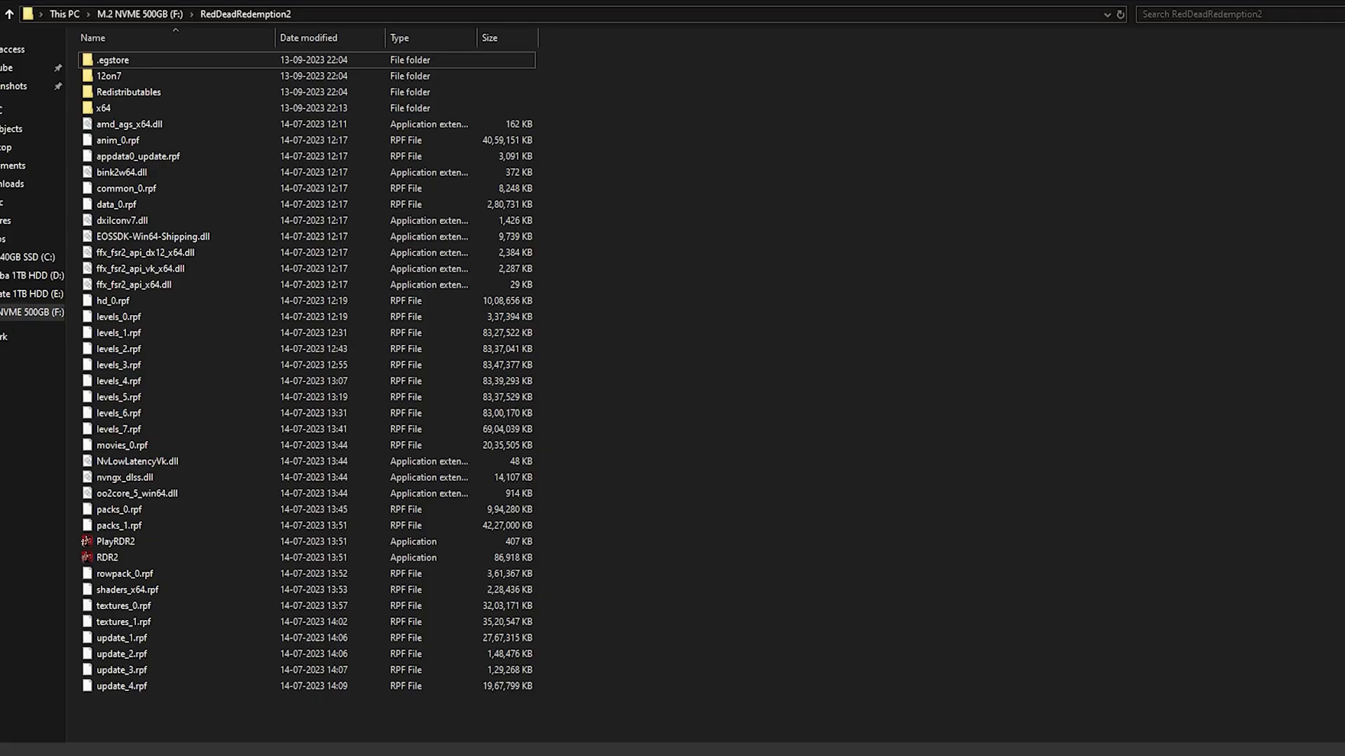
Switch to the FSR3FG Mod folder and inspect the FSR2FSR3_0.9.0 archive's context menu without extracting
{"action": "left_click", "coordinate": [317, 712]}
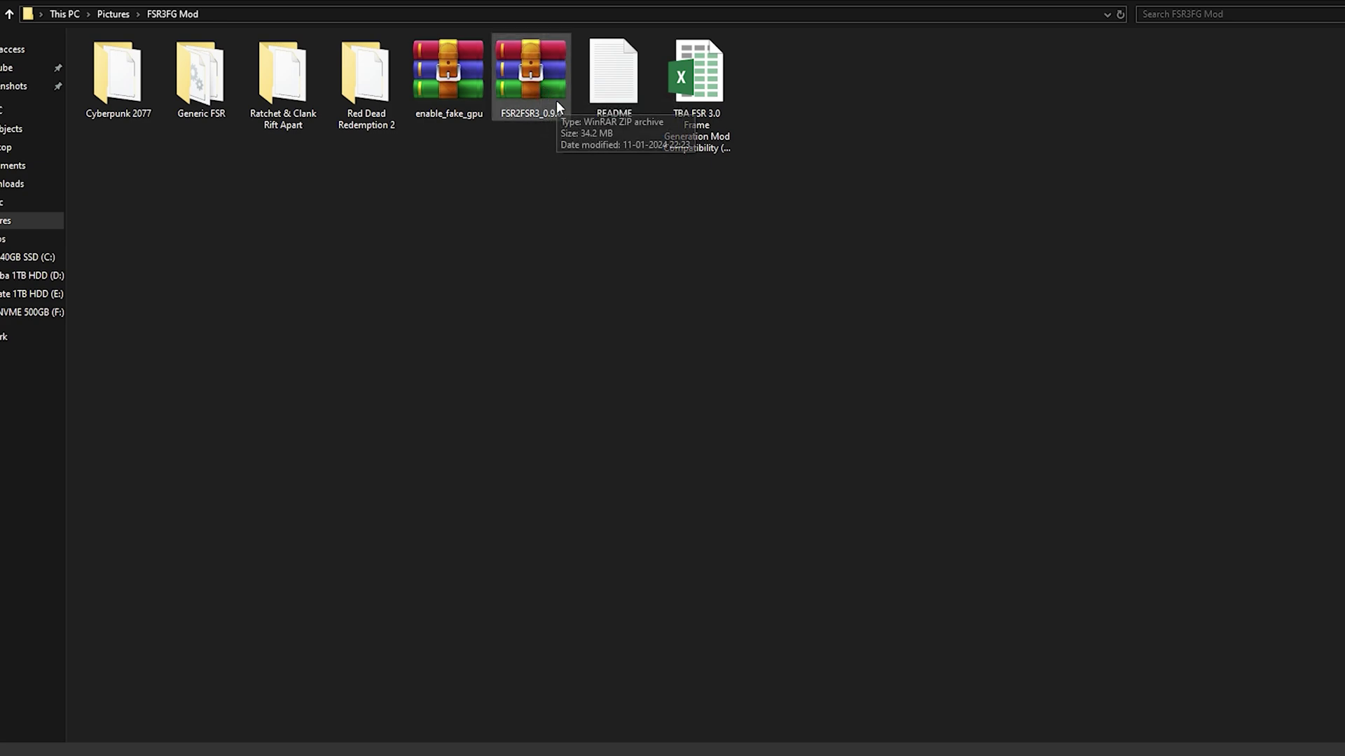
{"action": "right_click", "coordinate": [535, 72]}
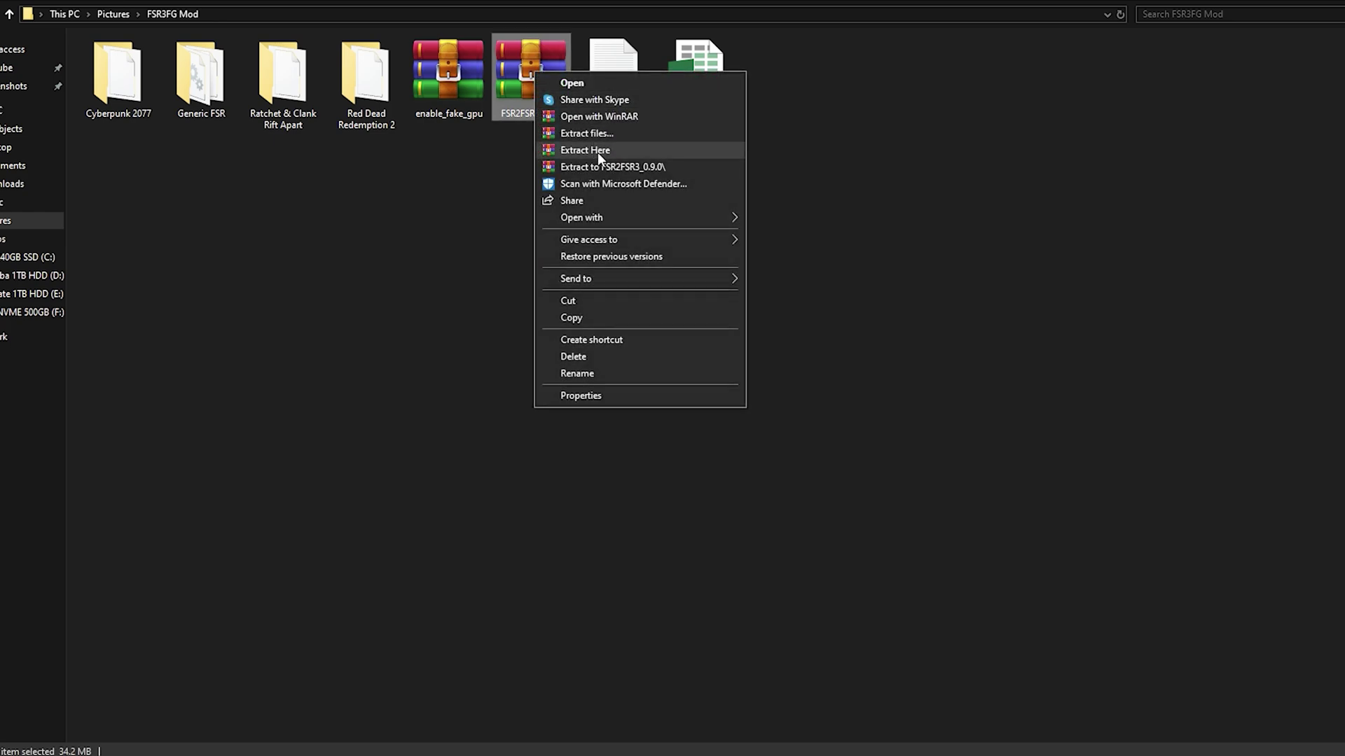
{"action": "left_click", "coordinate": [452, 220]}
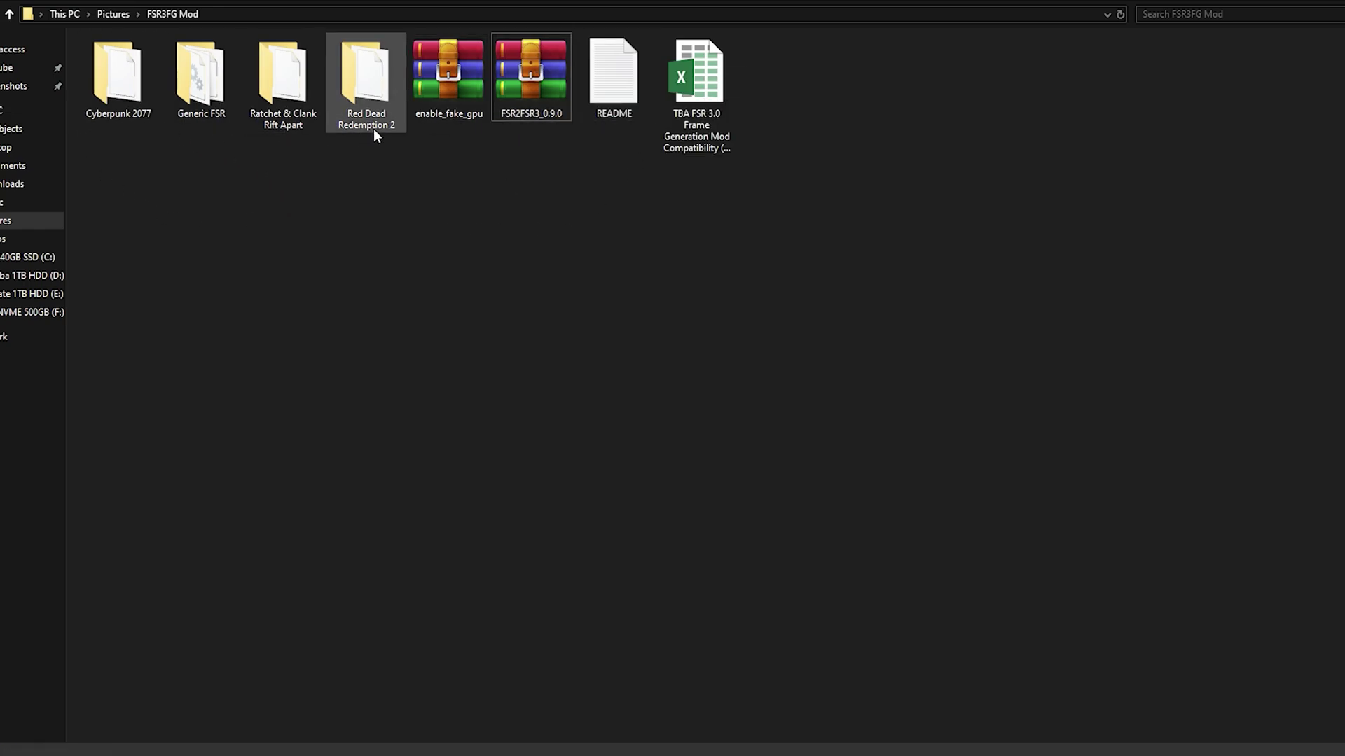
Open Generic FSR and inspect the FSR2FSR3_SDK and FSR2FSR3_COMMON archive menus without extracting
{"action": "double_click", "coordinate": [213, 99]}
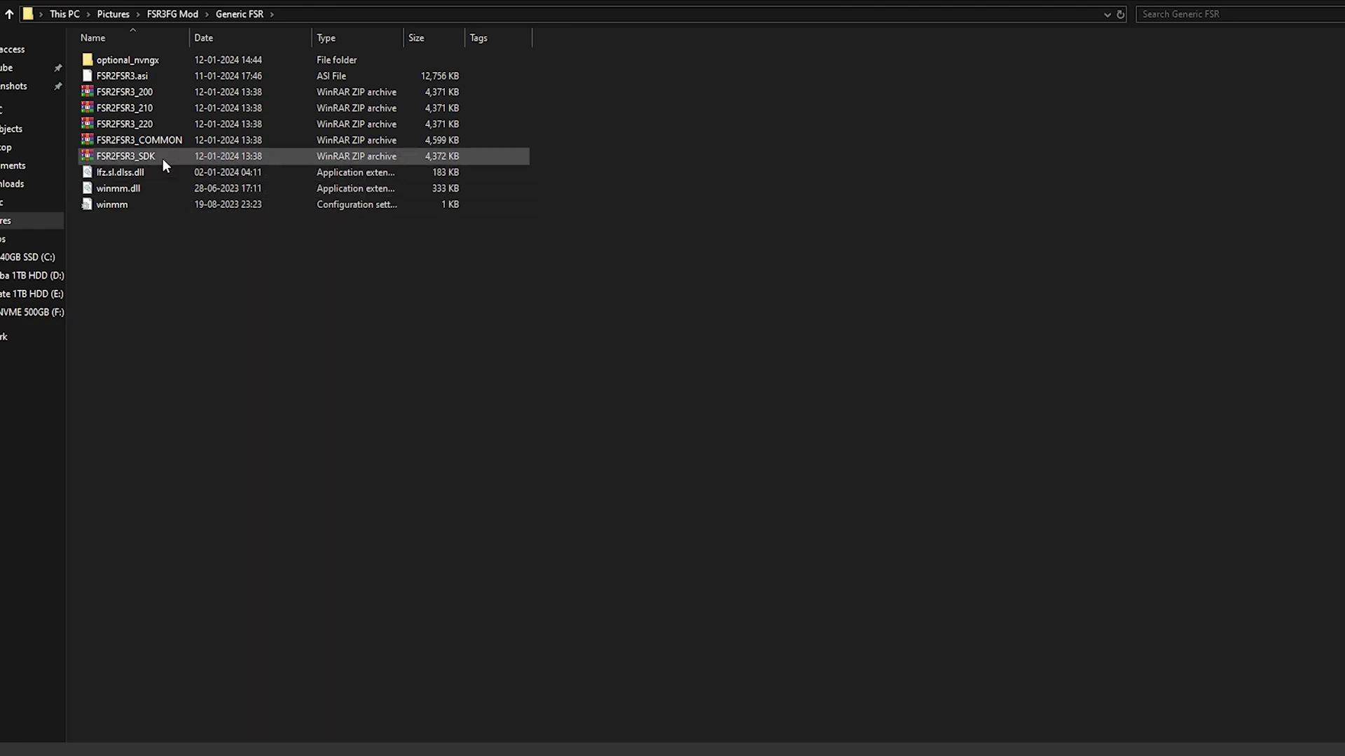
{"action": "right_click", "coordinate": [133, 155]}
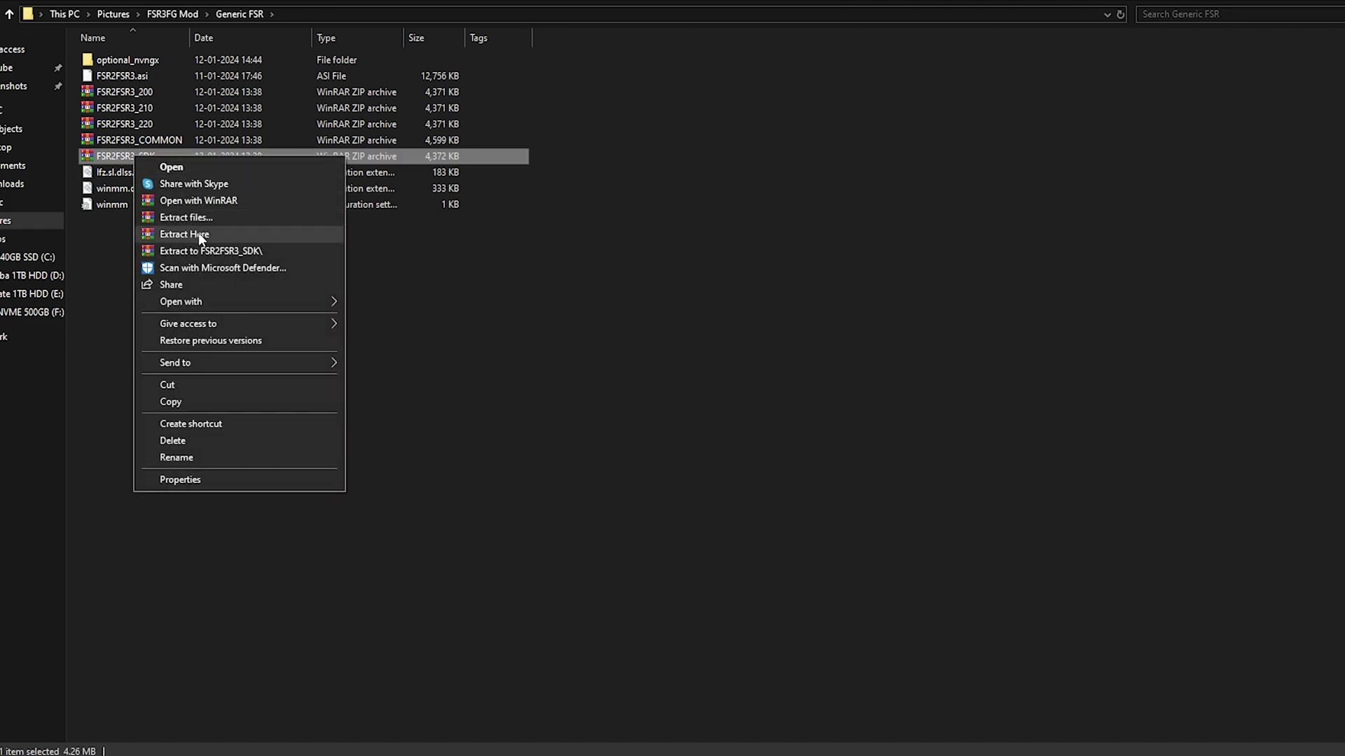
{"action": "left_click", "coordinate": [127, 246]}
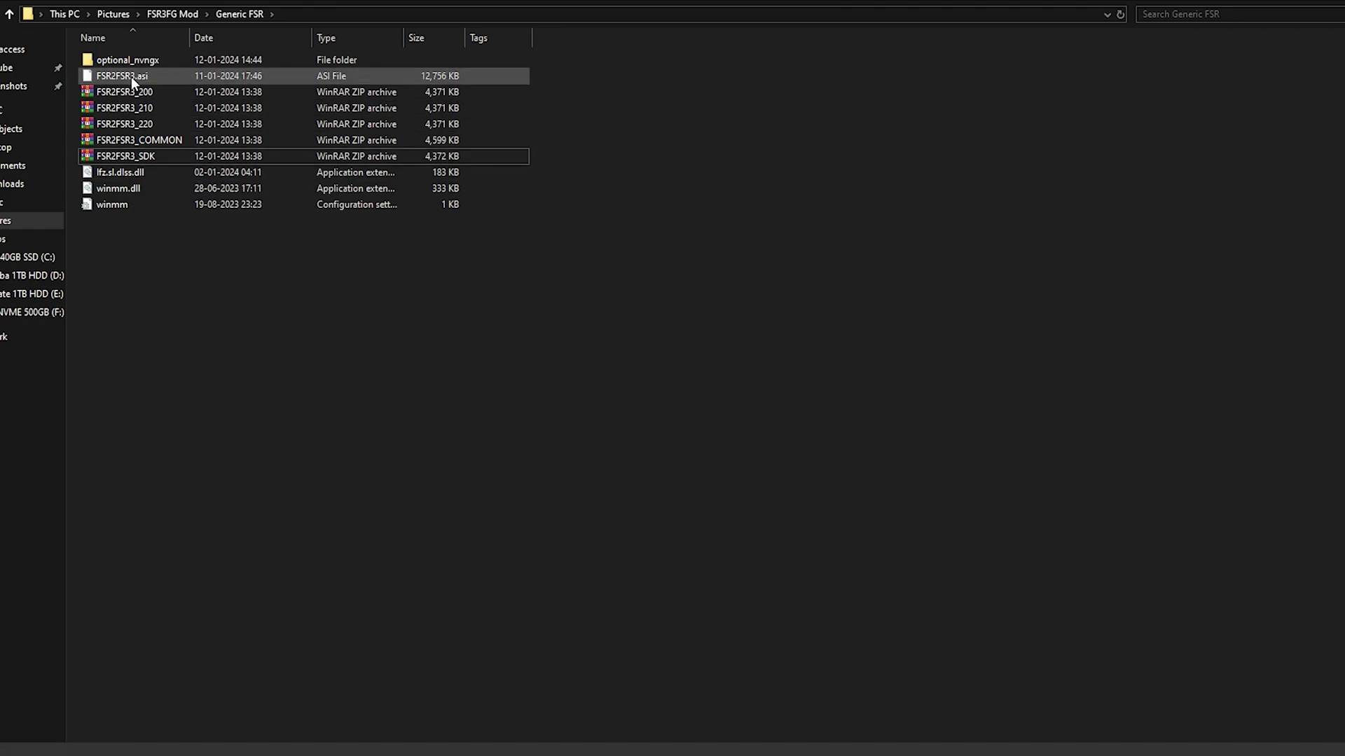
{"action": "right_click", "coordinate": [137, 140]}
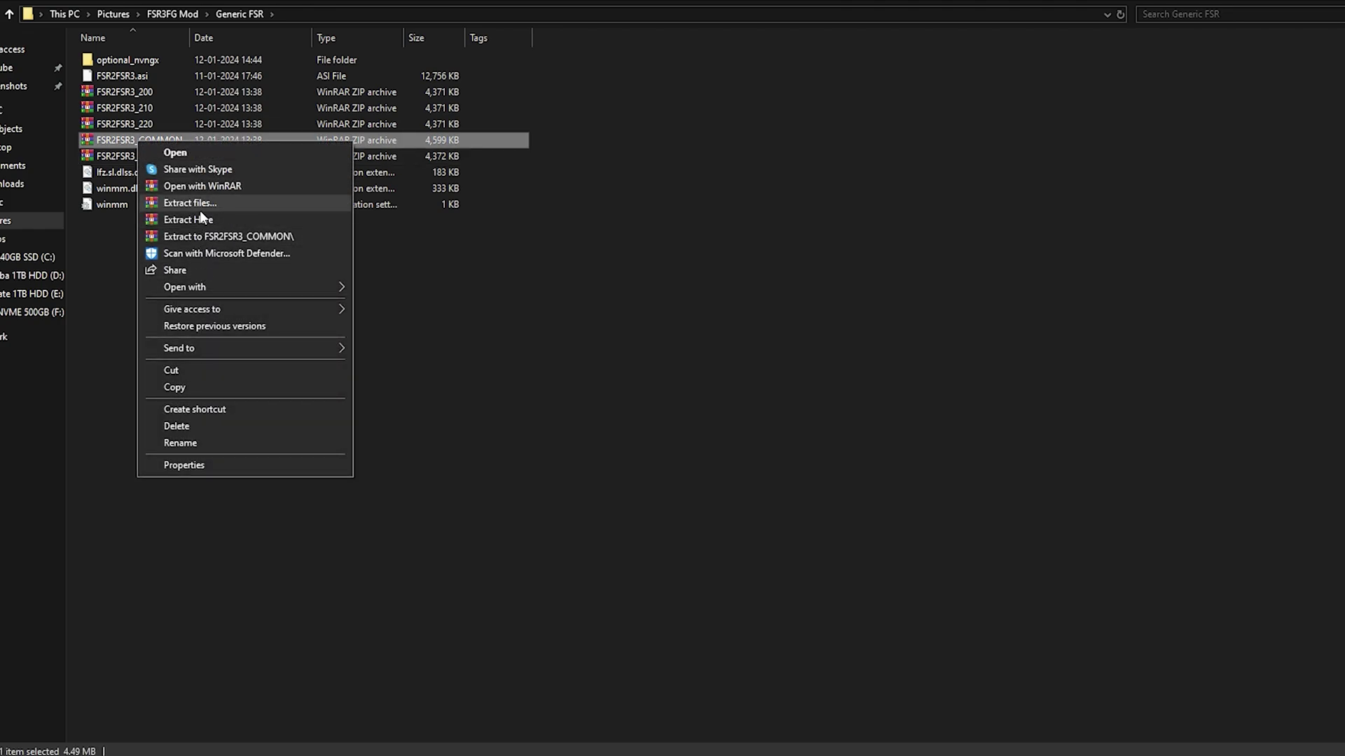
{"action": "left_click", "coordinate": [112, 279]}
Select FSR2FSR3.asi, lfz.sl.dlss.dll, winmm.dll and winmm together and copy them
{"action": "left_click_drag", "start_coordinate": [107, 224], "coordinate": [111, 162]}
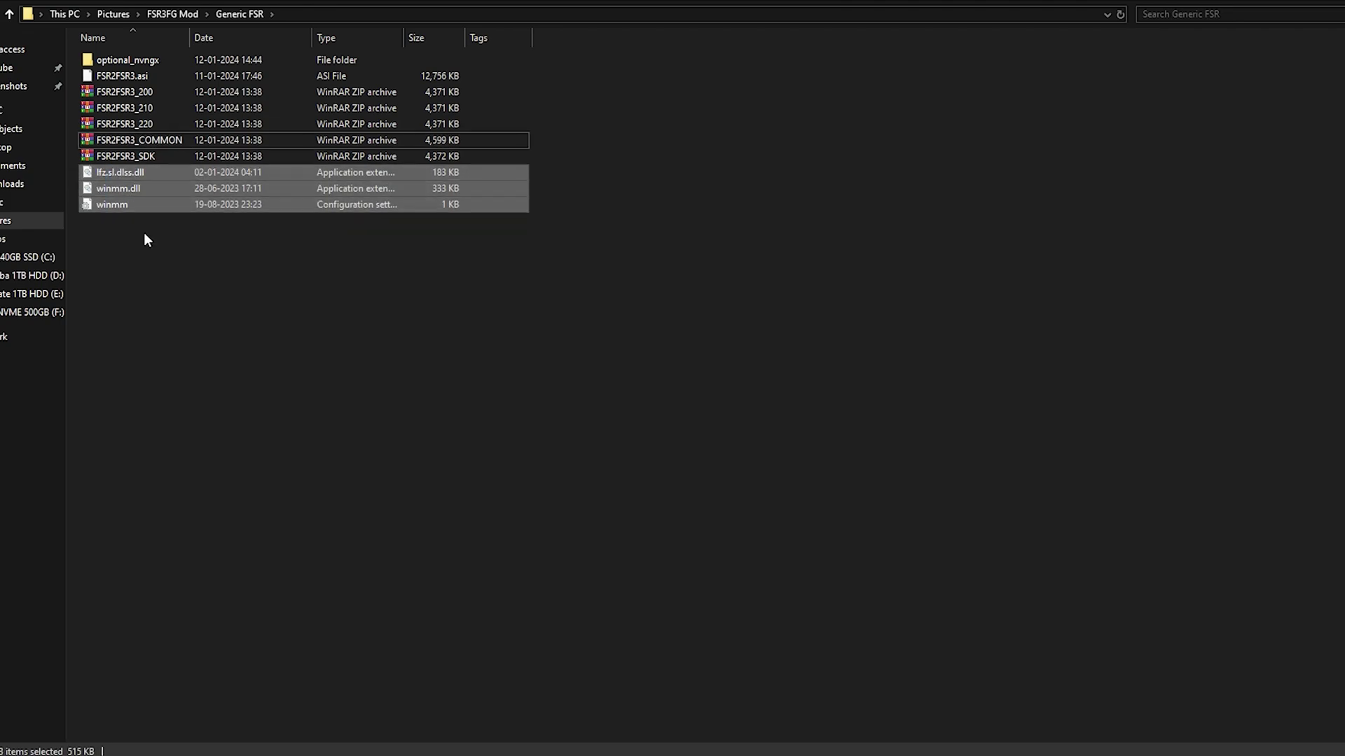
{"action": "left_click", "coordinate": [161, 273]}
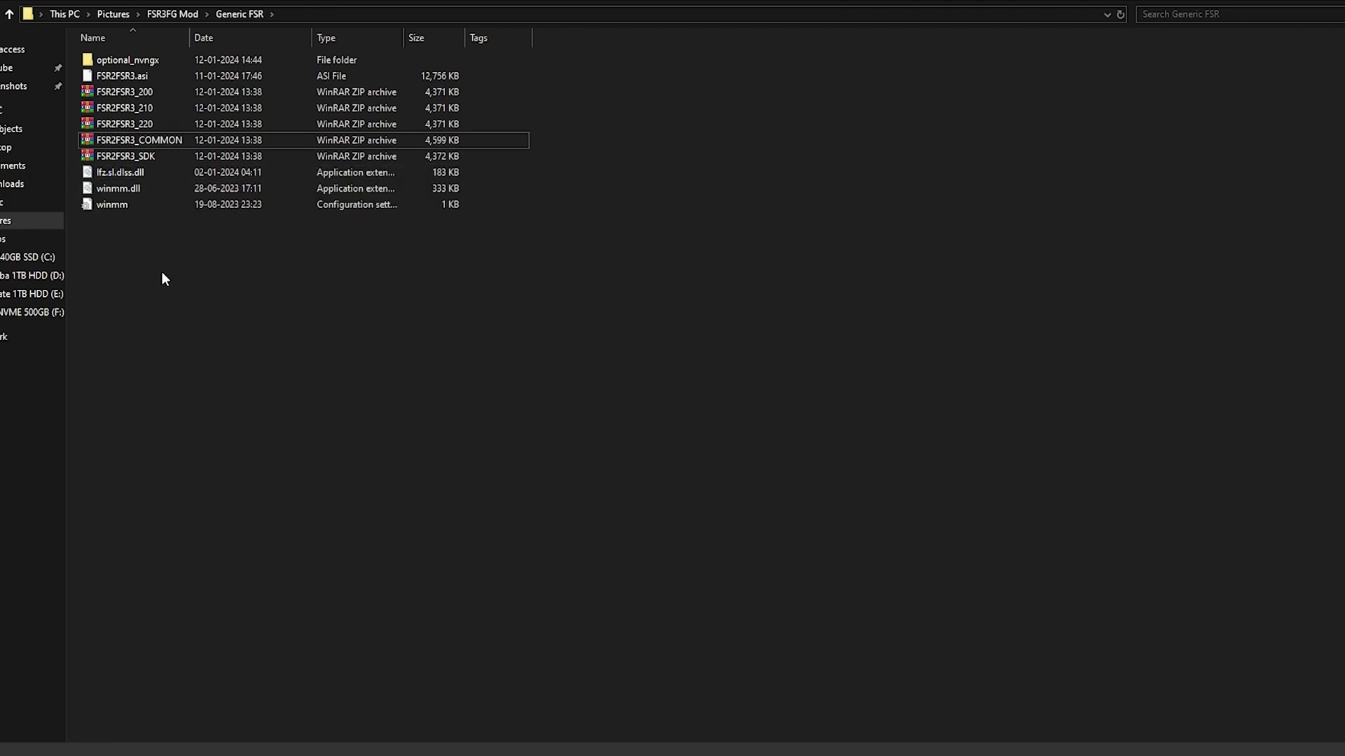
{"action": "left_click", "coordinate": [118, 190]}
{"action": "left_click", "coordinate": [122, 205], "text": "ctrl"}
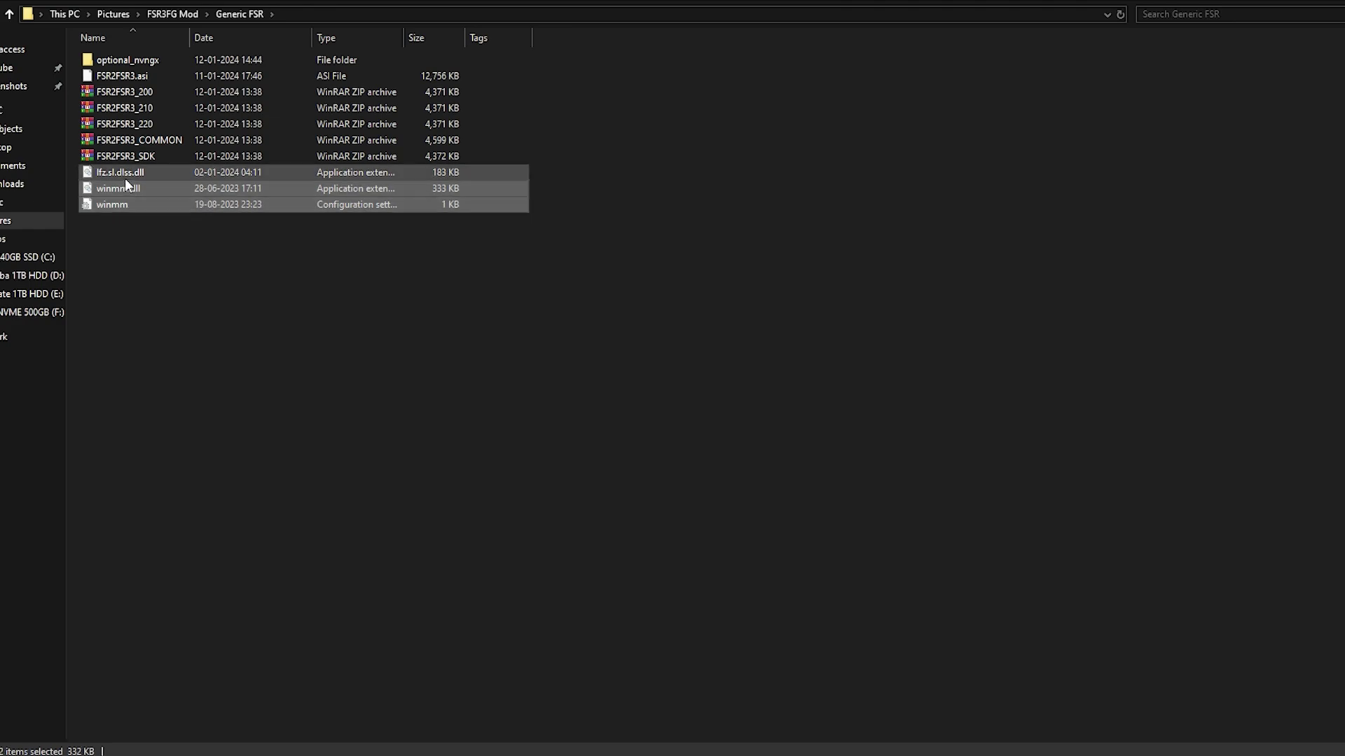
{"action": "left_click", "coordinate": [125, 178], "text": "ctrl"}
{"action": "left_click", "coordinate": [135, 76], "text": "ctrl"}
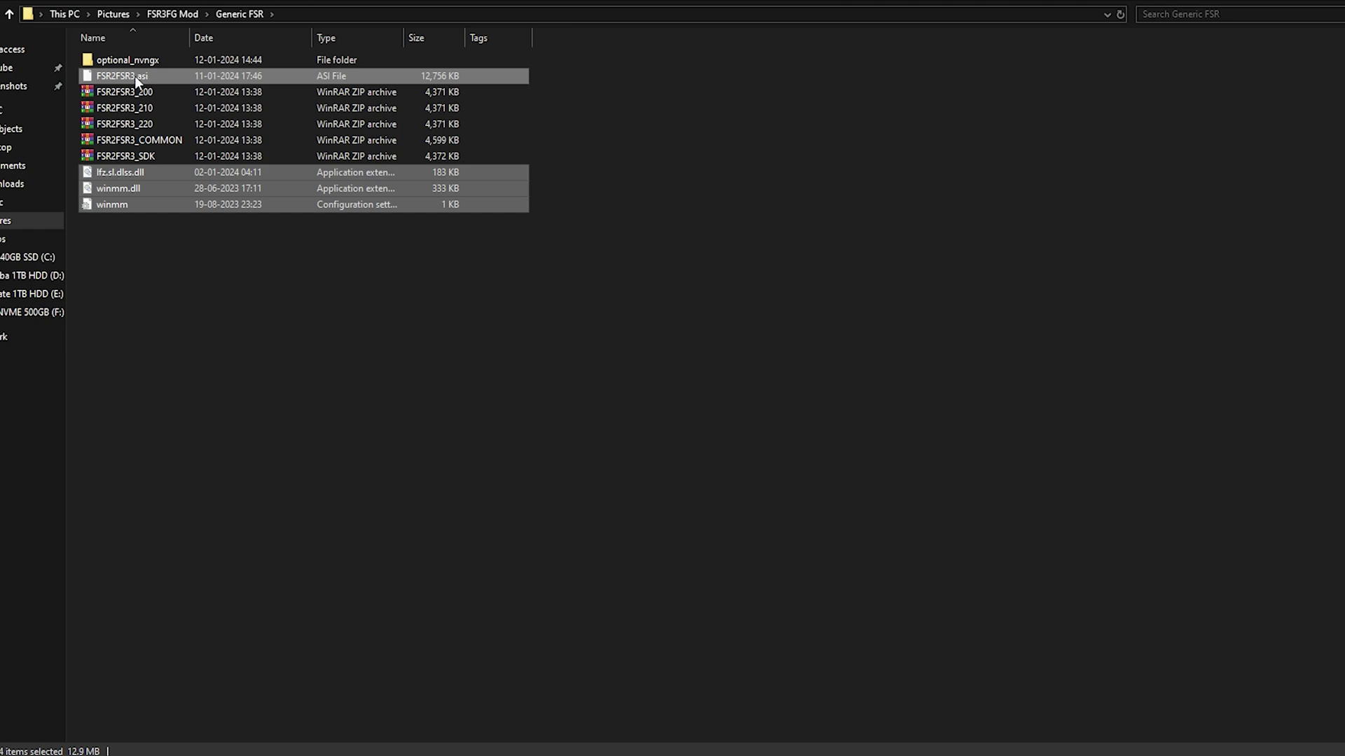
{"action": "right_click", "coordinate": [134, 76]}
{"action": "left_click", "coordinate": [190, 256]}
{"action": "mouse_move", "coordinate": [253, 753]}
Copy FSR2FSR3.asi from FSR3FG Mod's Red Dead Redemption 2 folder and paste it into the F: game folder
{"action": "key", "text": "BackSpace"}
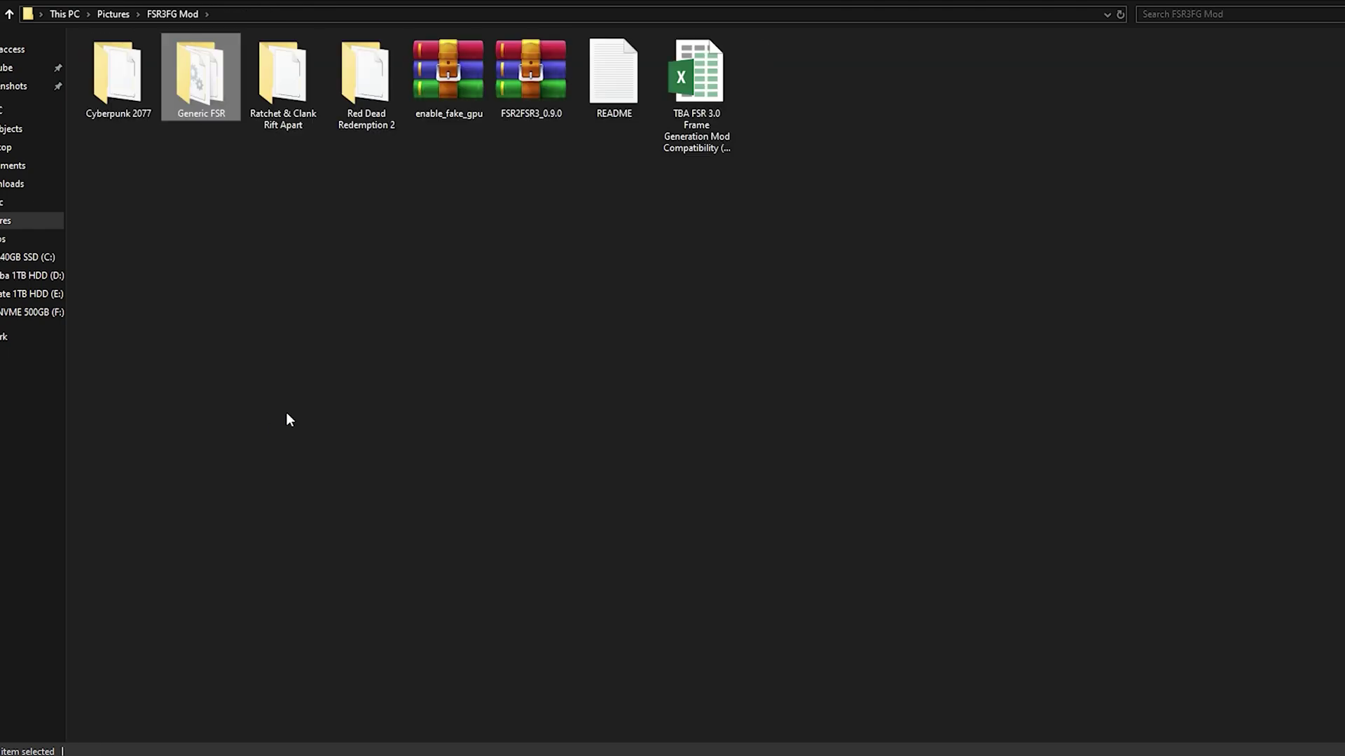
{"action": "double_click", "coordinate": [367, 98]}
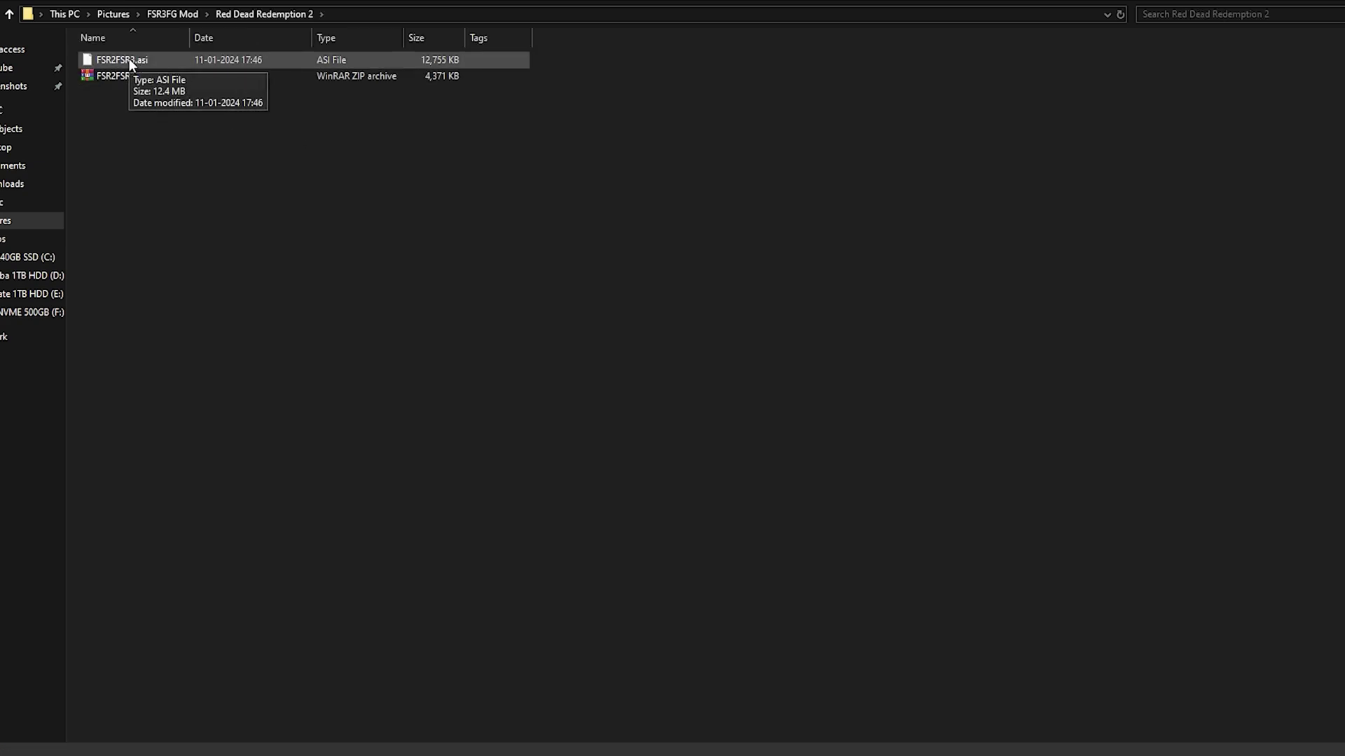
{"action": "right_click", "coordinate": [129, 57]}
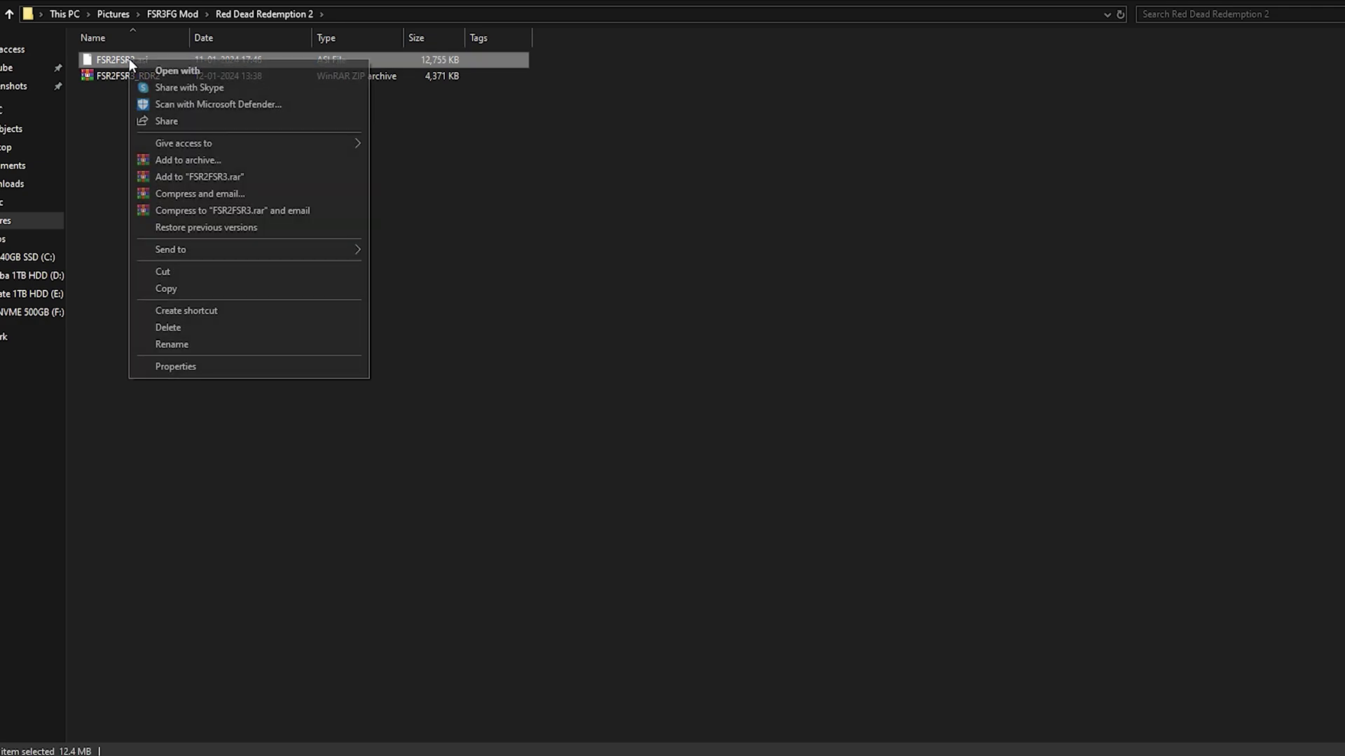
{"action": "left_click", "coordinate": [210, 289]}
{"action": "left_click", "coordinate": [209, 717]}
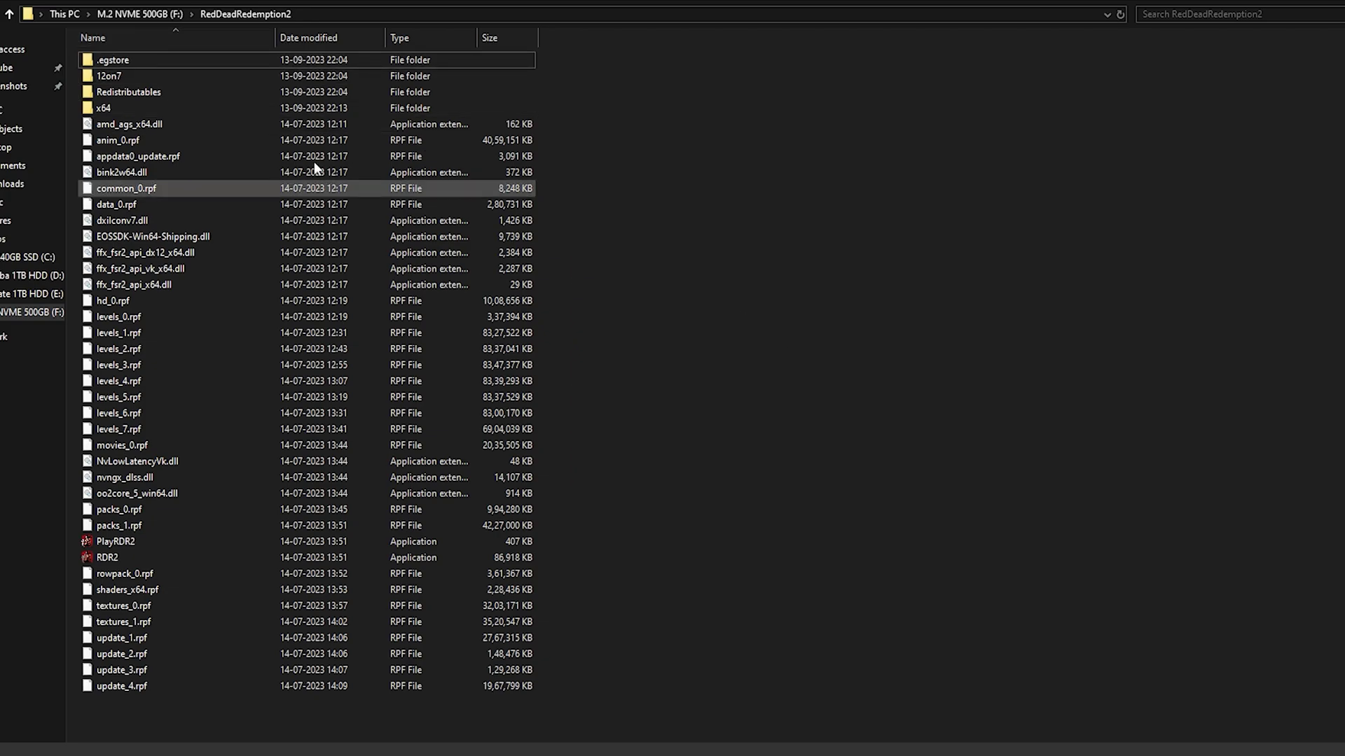
{"action": "right_click", "coordinate": [766, 259]}
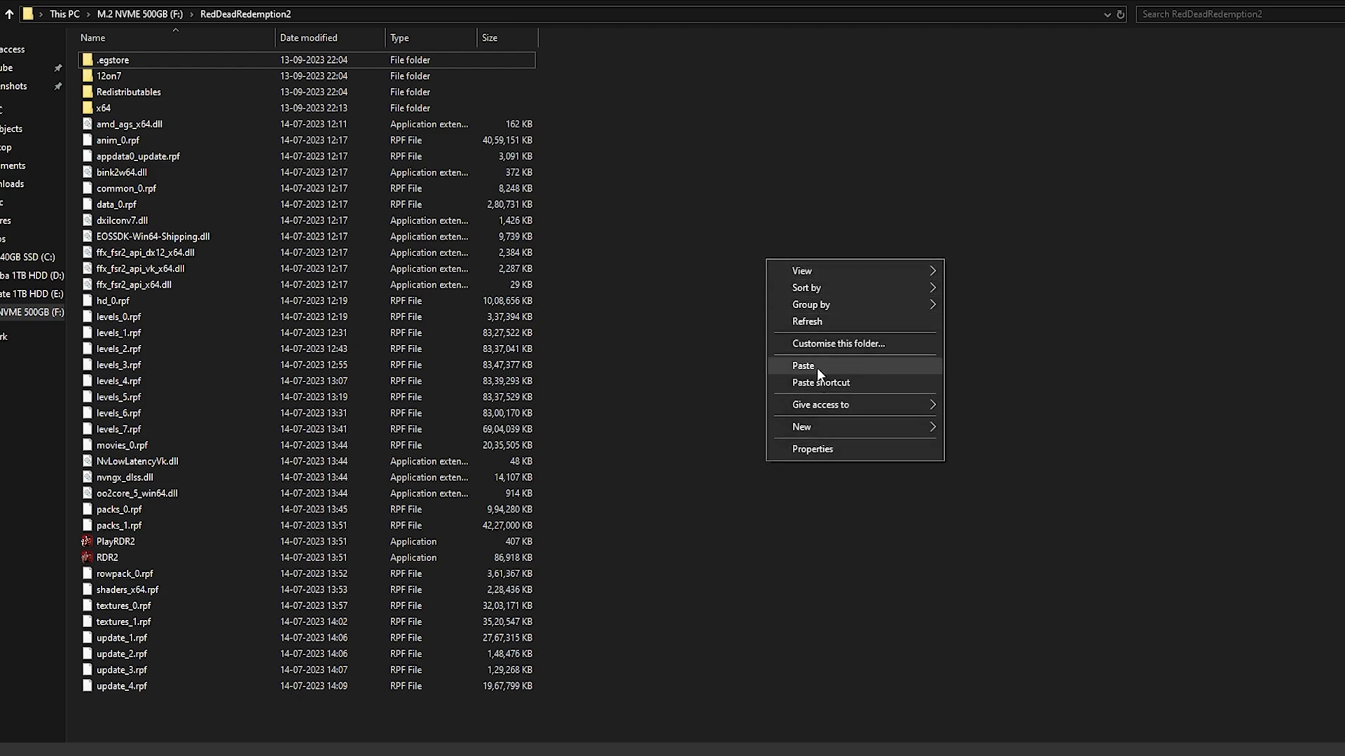
{"action": "left_click", "coordinate": [816, 368]}
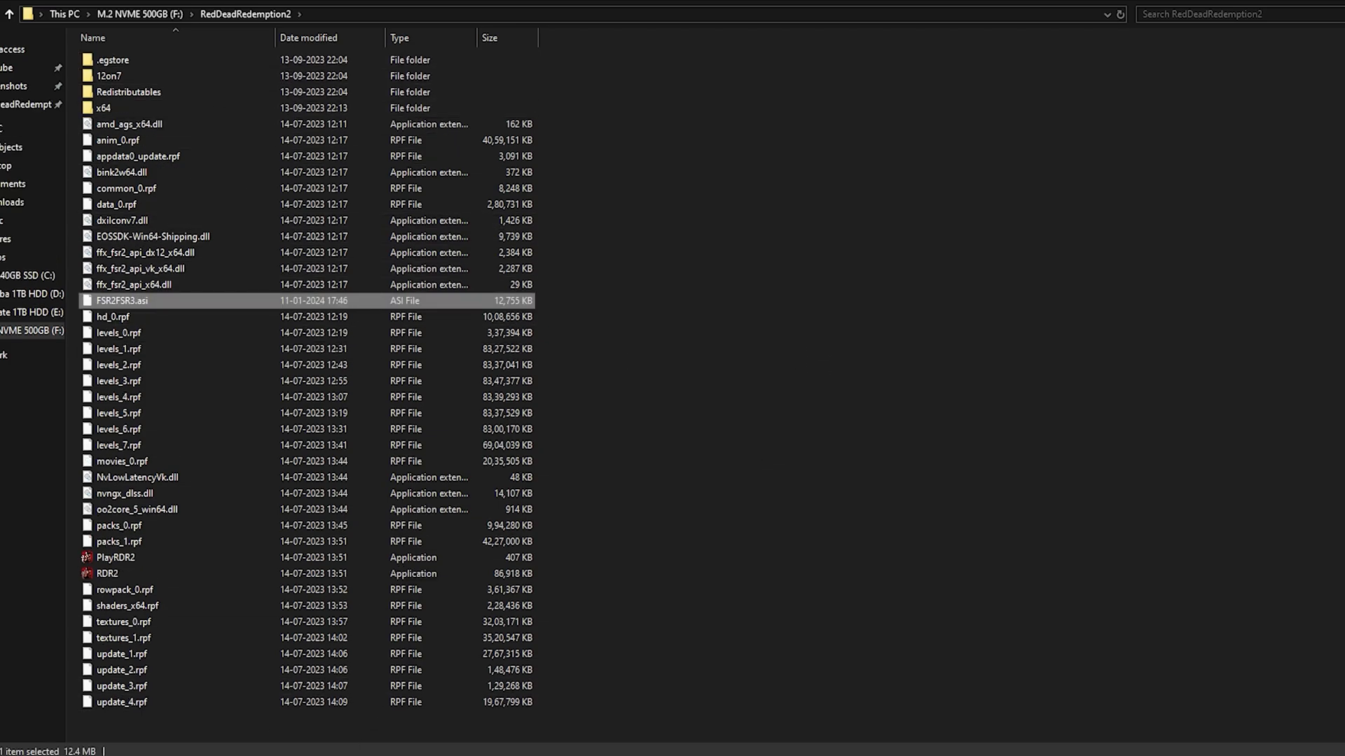
Copy lfz.sl.dlss.dll, winmm.dll and winmm from Generic FSR, paste into the game folder, and refresh
{"action": "key", "text": "alt+Left"}
{"action": "left_click_drag", "start_coordinate": [124, 186], "coordinate": [120, 175]}
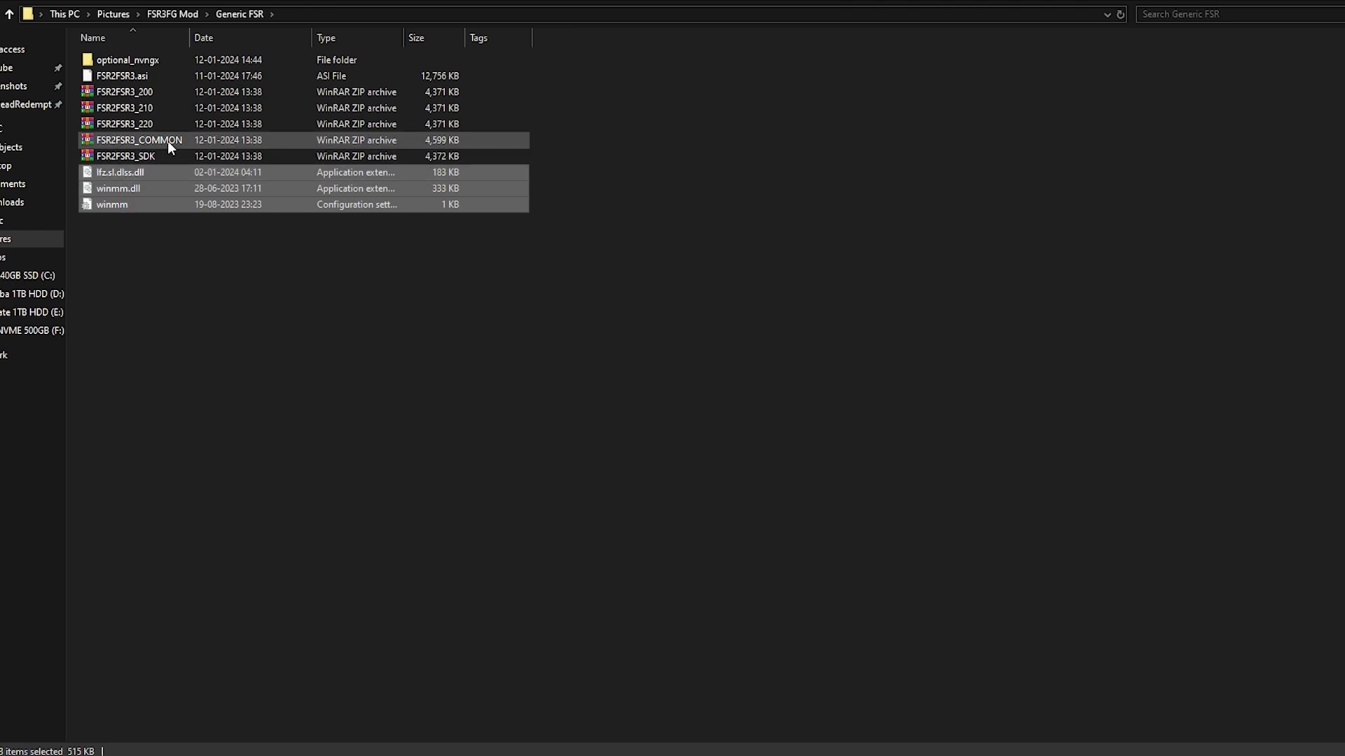
{"action": "right_click", "coordinate": [132, 171]}
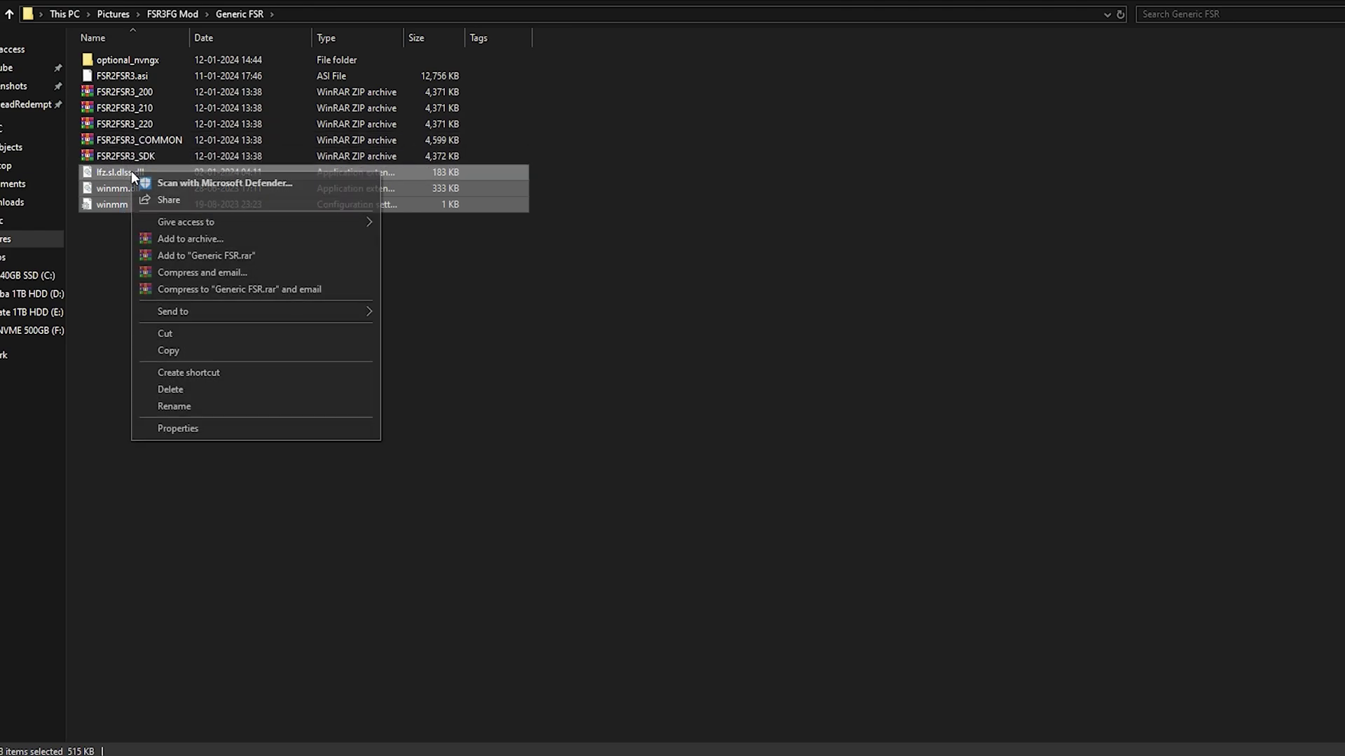
{"action": "left_click", "coordinate": [195, 350]}
{"action": "key", "text": "alt+Tab"}
{"action": "right_click", "coordinate": [760, 266]}
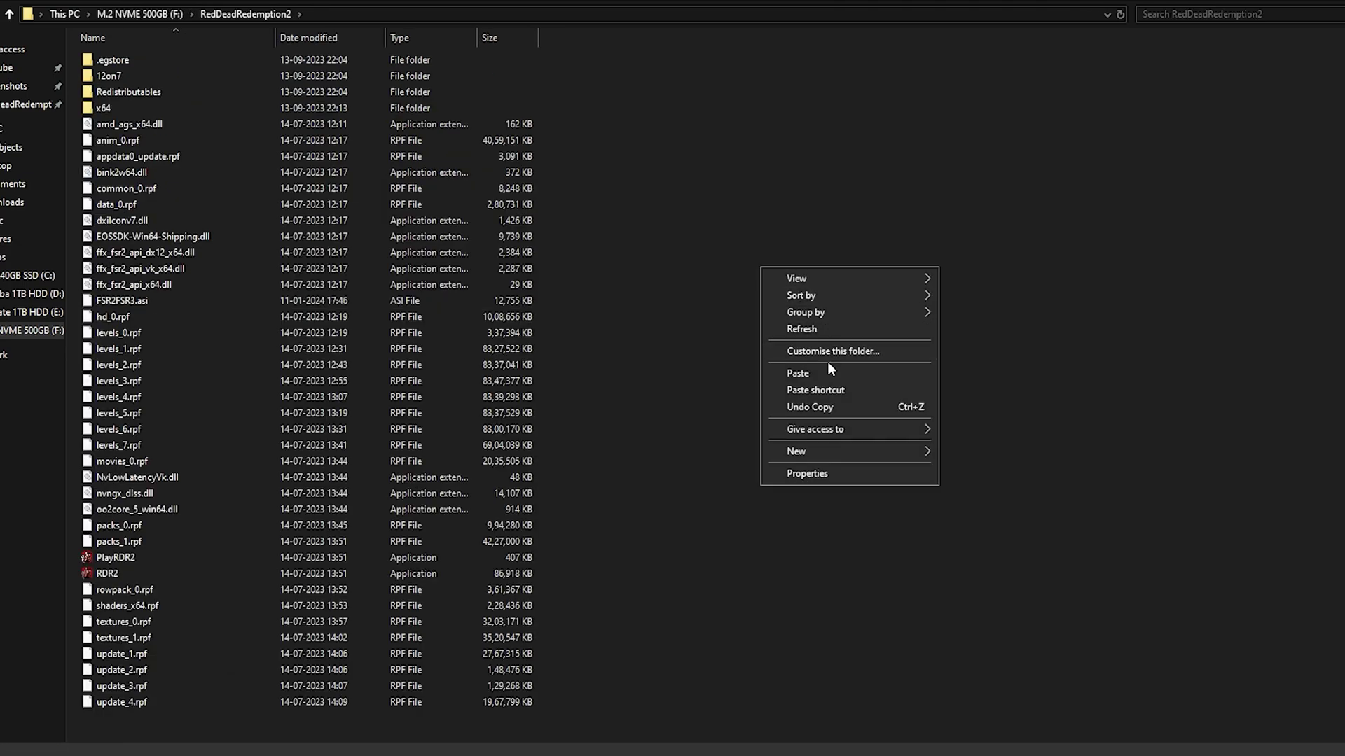
{"action": "left_click", "coordinate": [826, 372]}
{"action": "right_click", "coordinate": [774, 273]}
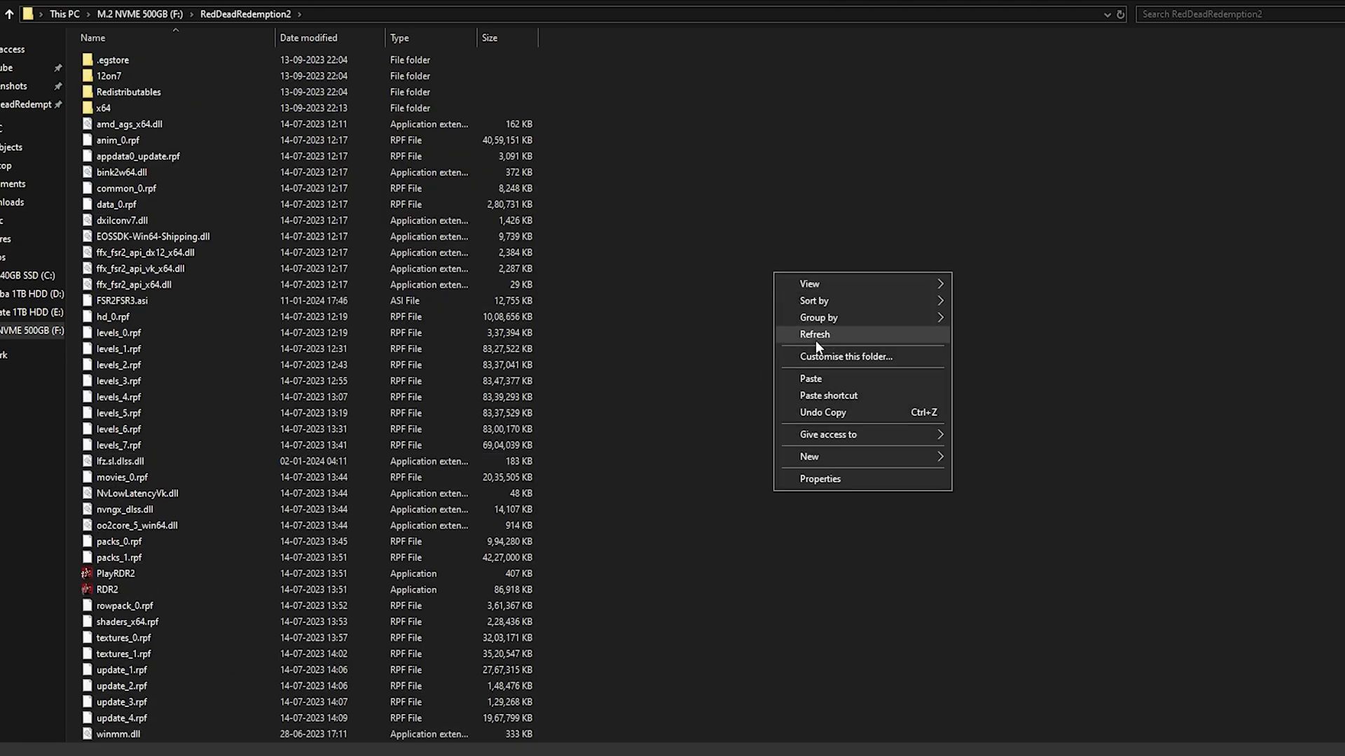
{"action": "left_click", "coordinate": [815, 340]}
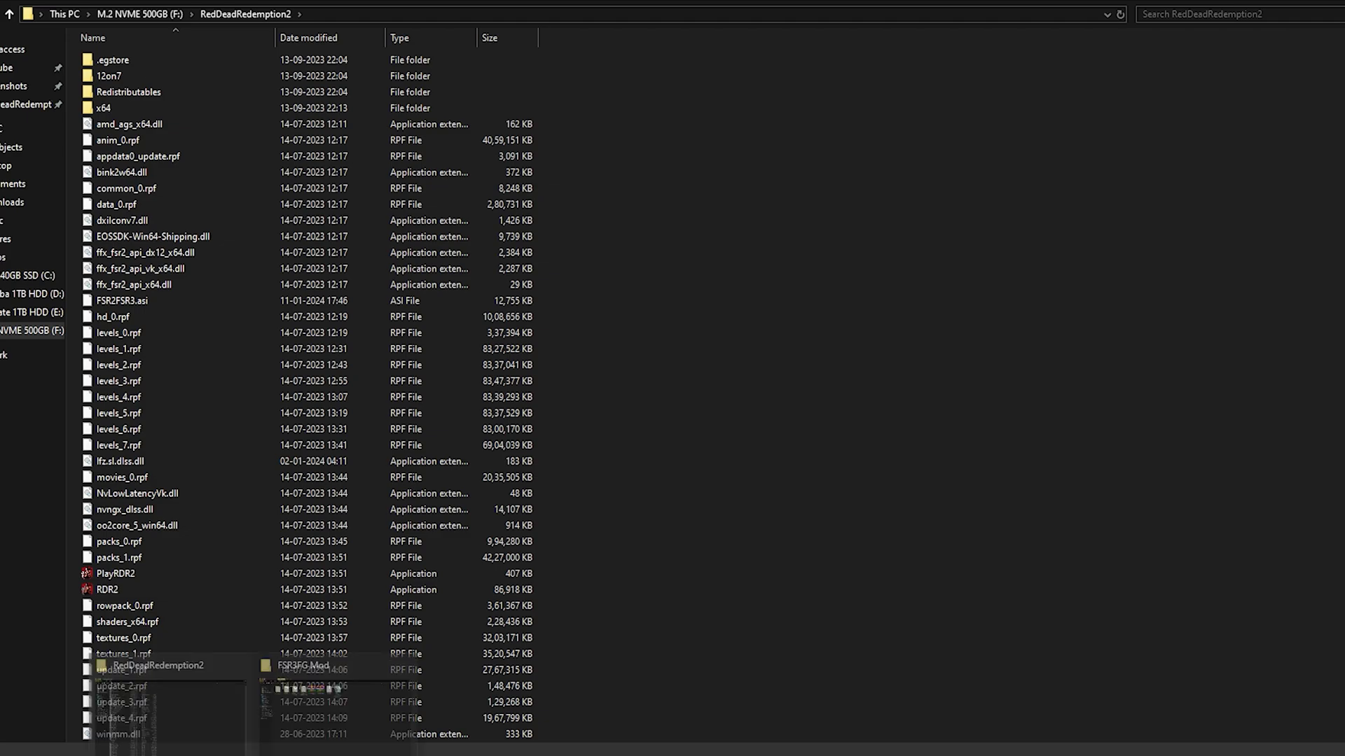
Switch to the FSR3FG Mod window, open Generic FSR, and inspect the FSR2FSR3_200 archive's menu
{"action": "left_click", "coordinate": [288, 720]}
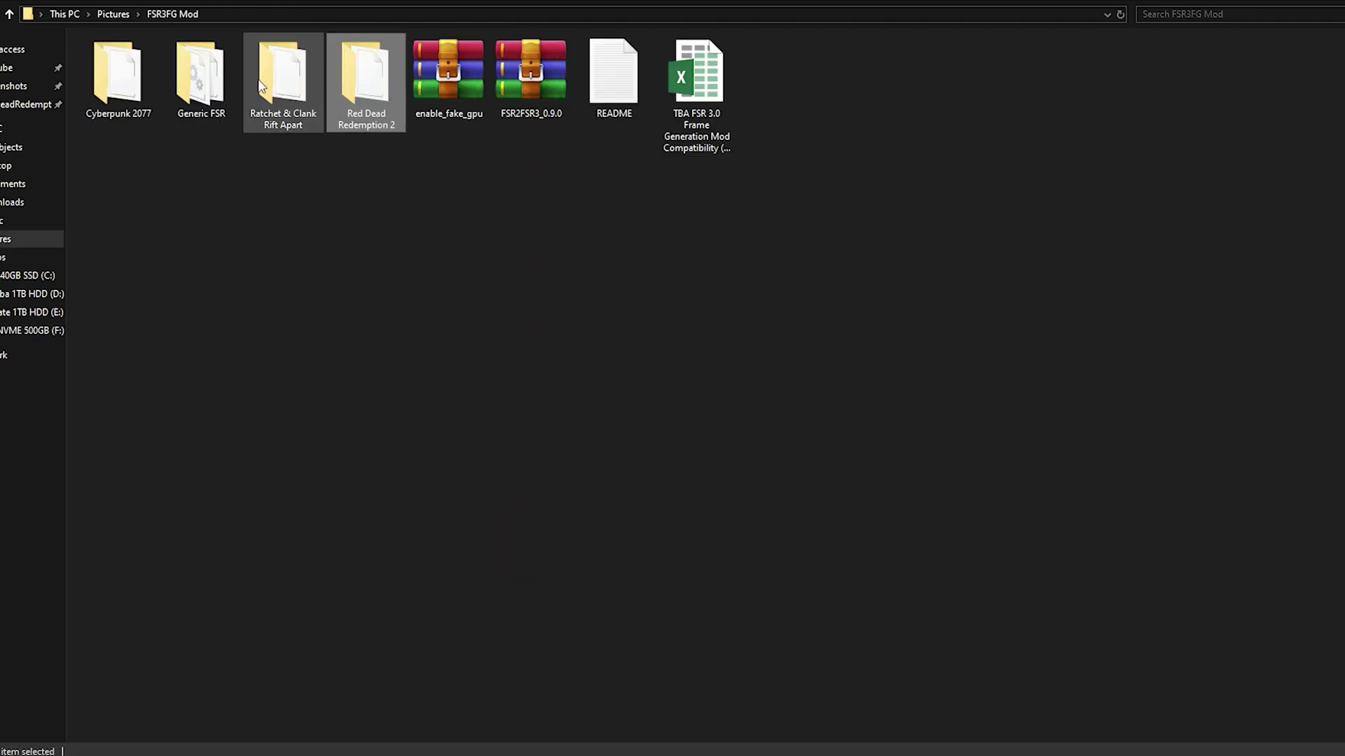
{"action": "double_click", "coordinate": [196, 80]}
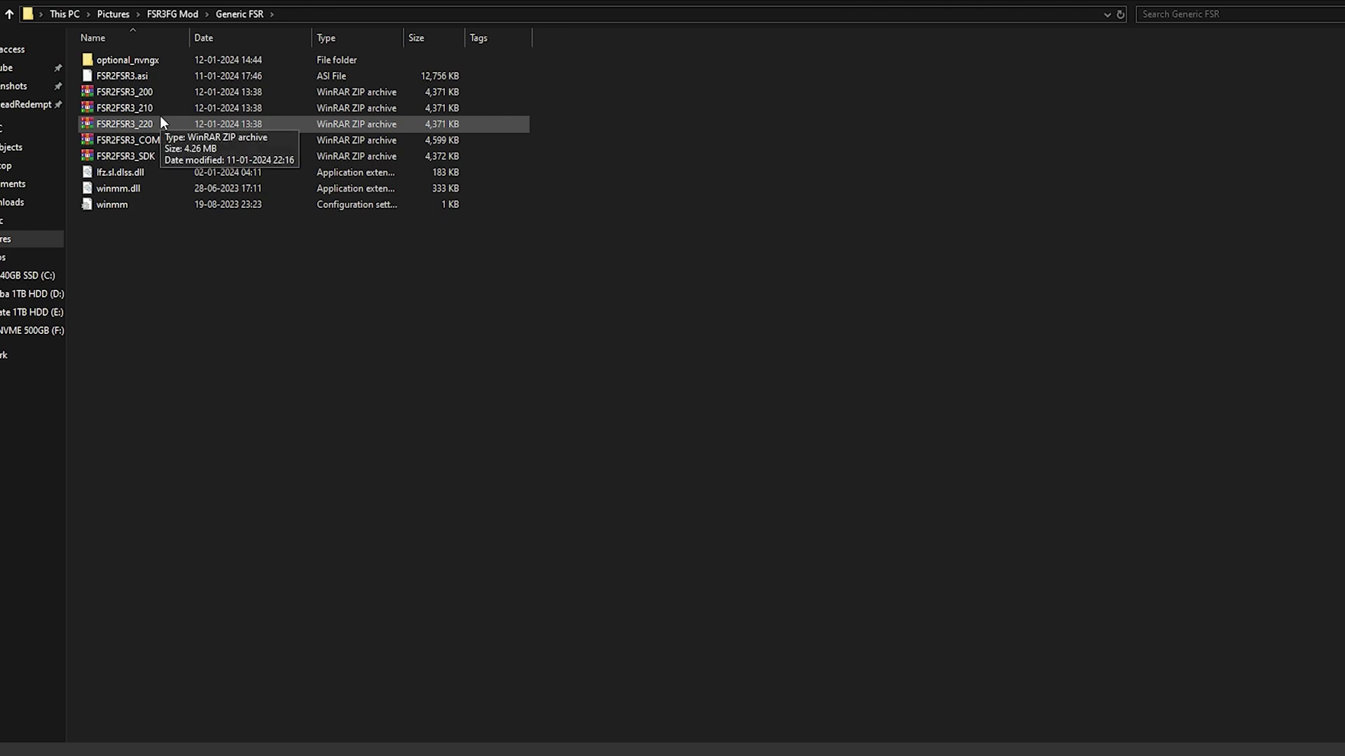
{"action": "right_click", "coordinate": [140, 92]}
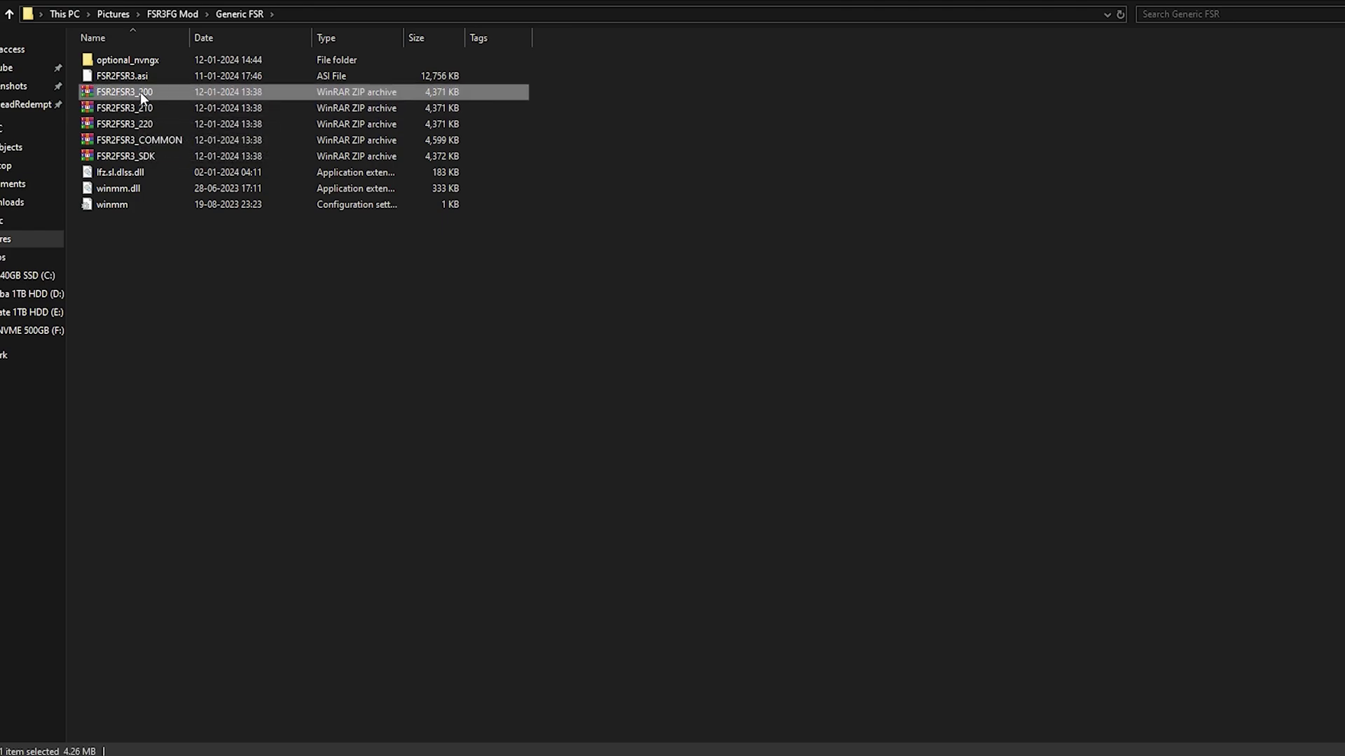
{"action": "left_click", "coordinate": [108, 325]}
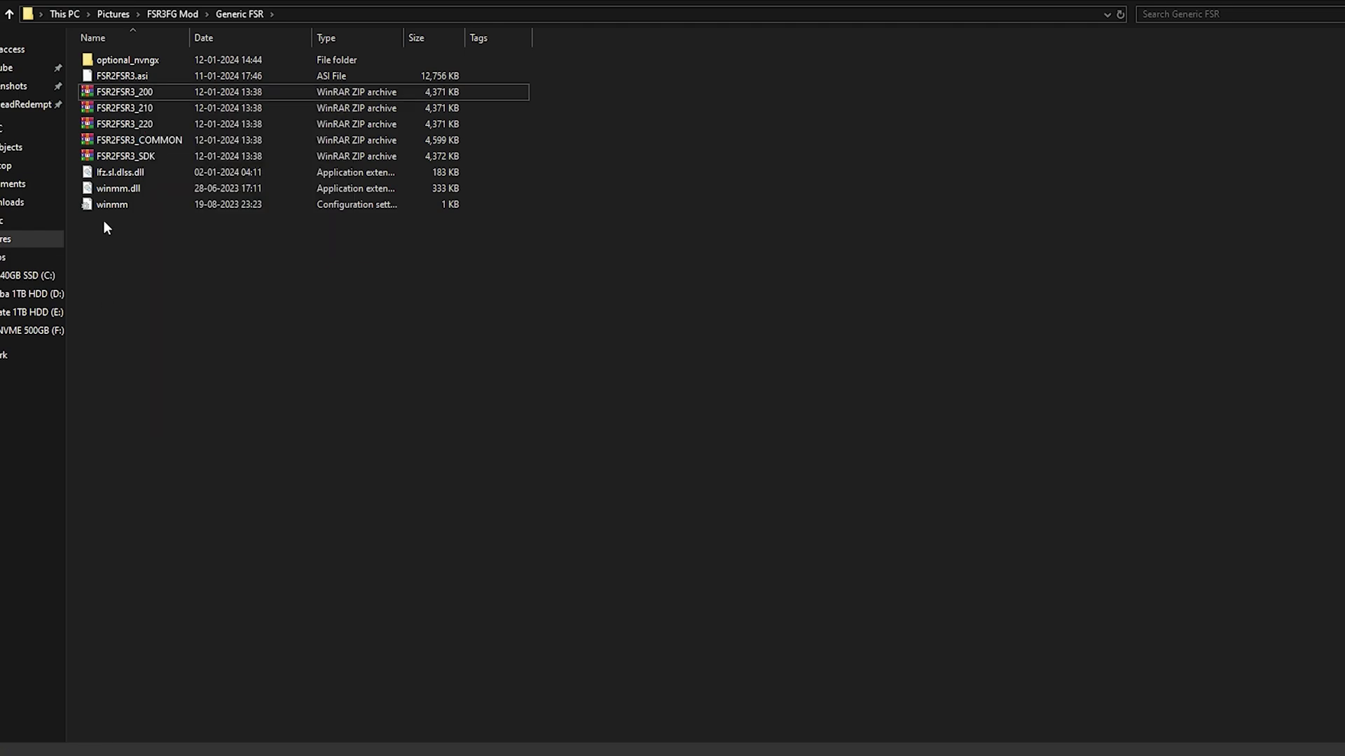